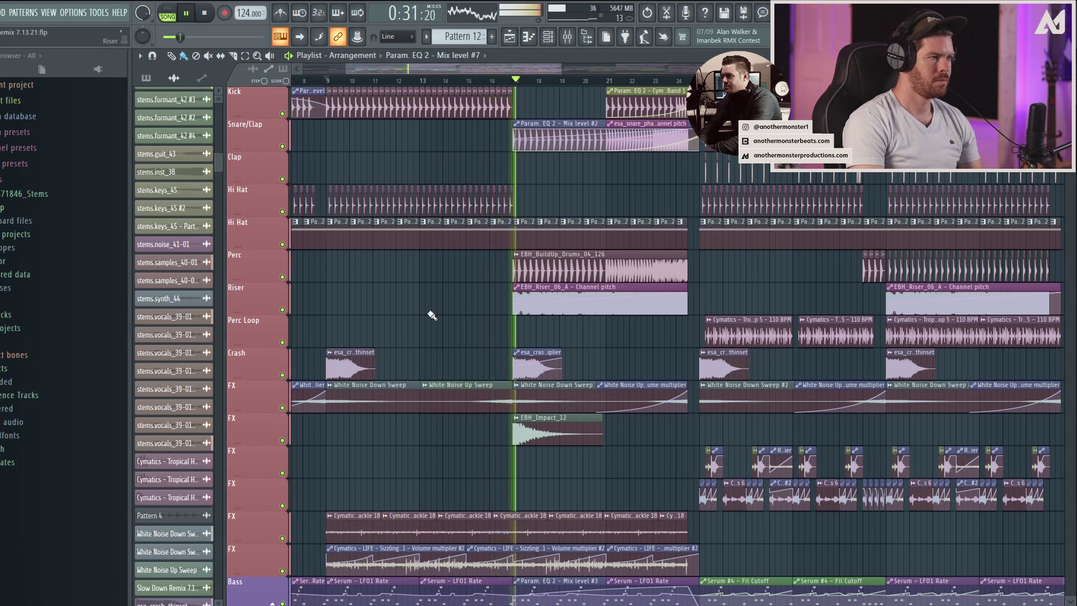
- Follow the playing arrangement through the build-up from bar 17 into the drop, examining the drum, FX, bass, vocal and synth tracks
left_click_drag(473, 65, 523, 69)
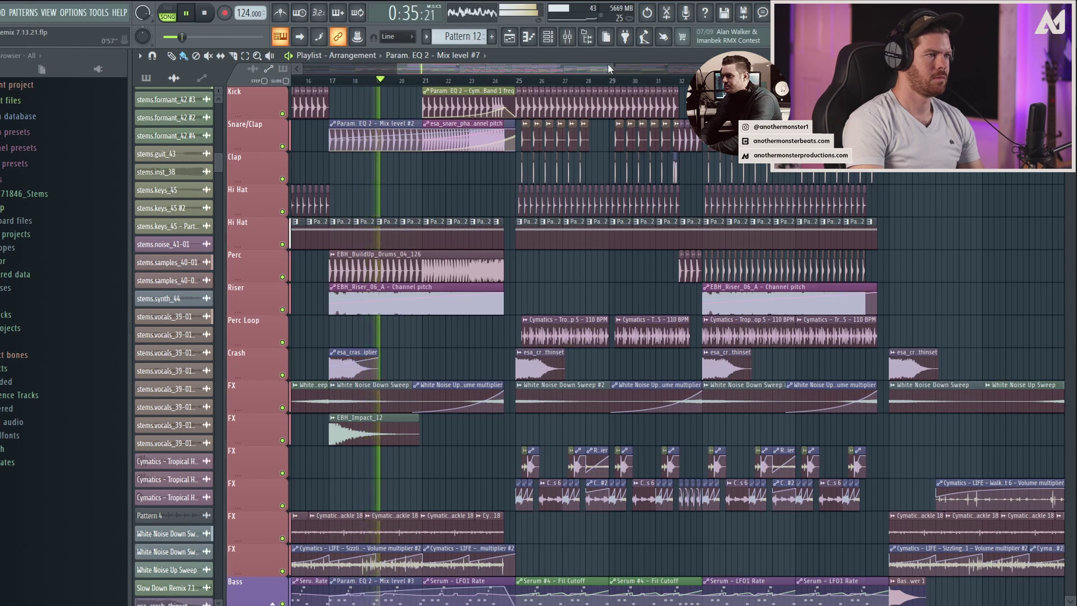
left_click_drag(628, 69, 597, 69)
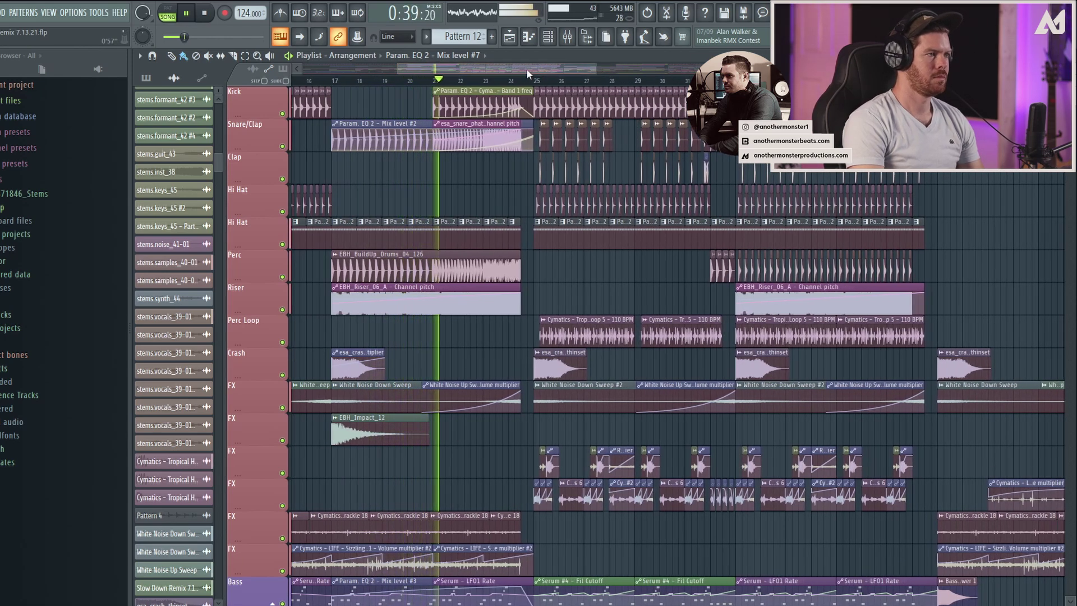
left_click_drag(520, 67, 541, 71)
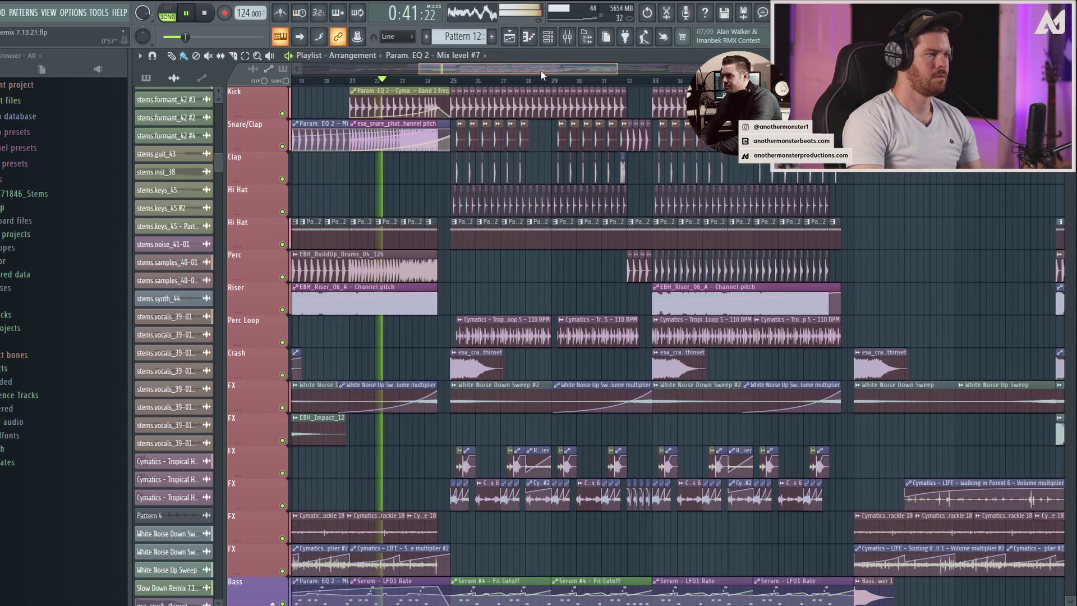
scroll(444, 259, "down", 5)
scroll(444, 259, "down", 8)
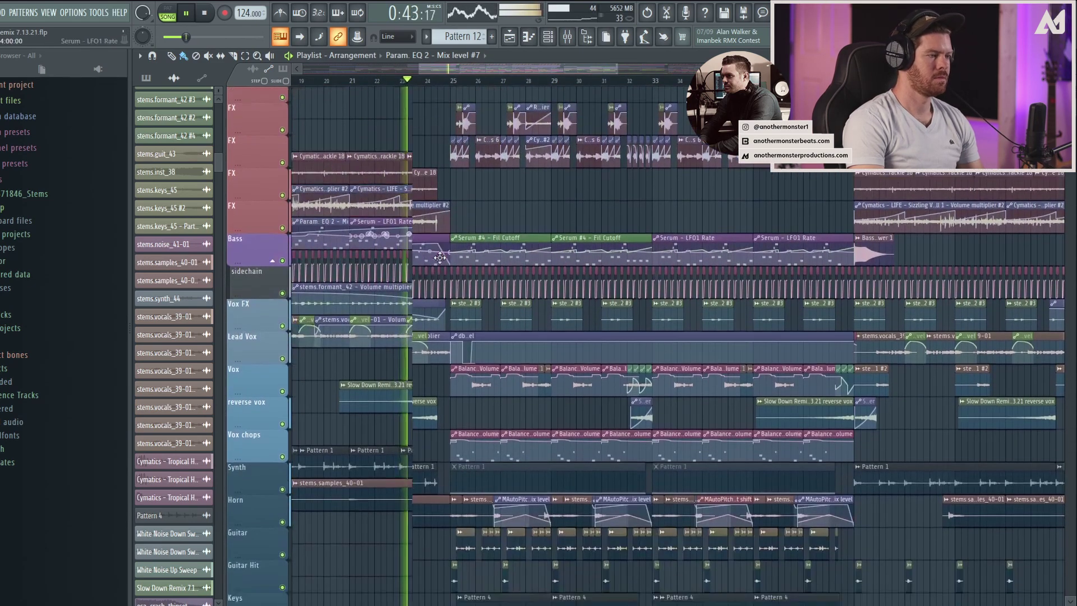
scroll(445, 260, "down", 1)
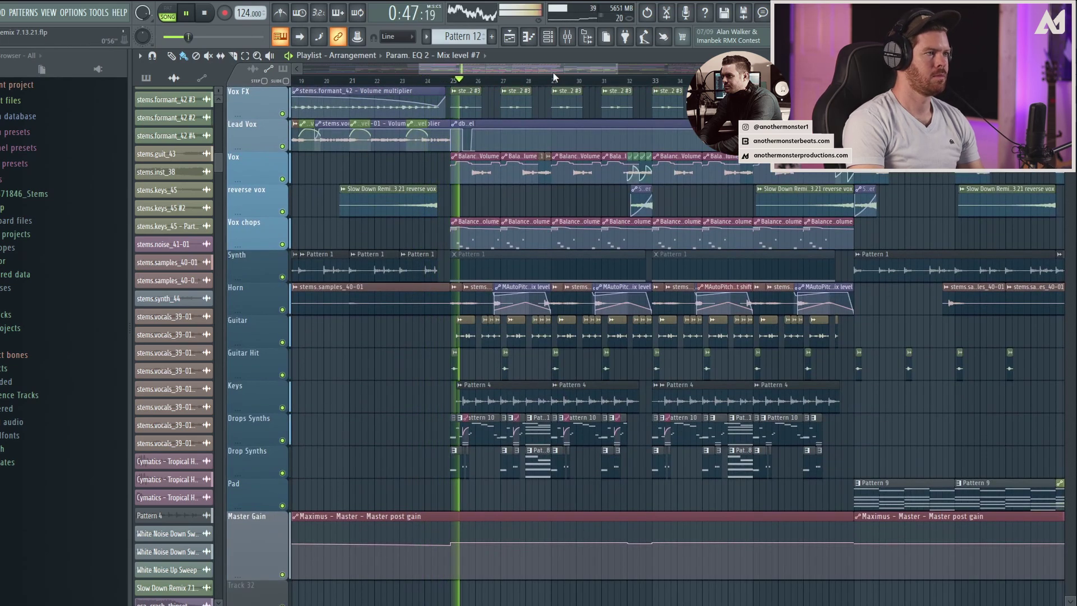
left_click_drag(522, 68, 558, 69)
left_click_drag(651, 69, 586, 68)
- Examine the rest of the drop up to bar 41 during playback, from the drum tracks down to the synths and Master Gain
scroll(466, 274, "up", 9)
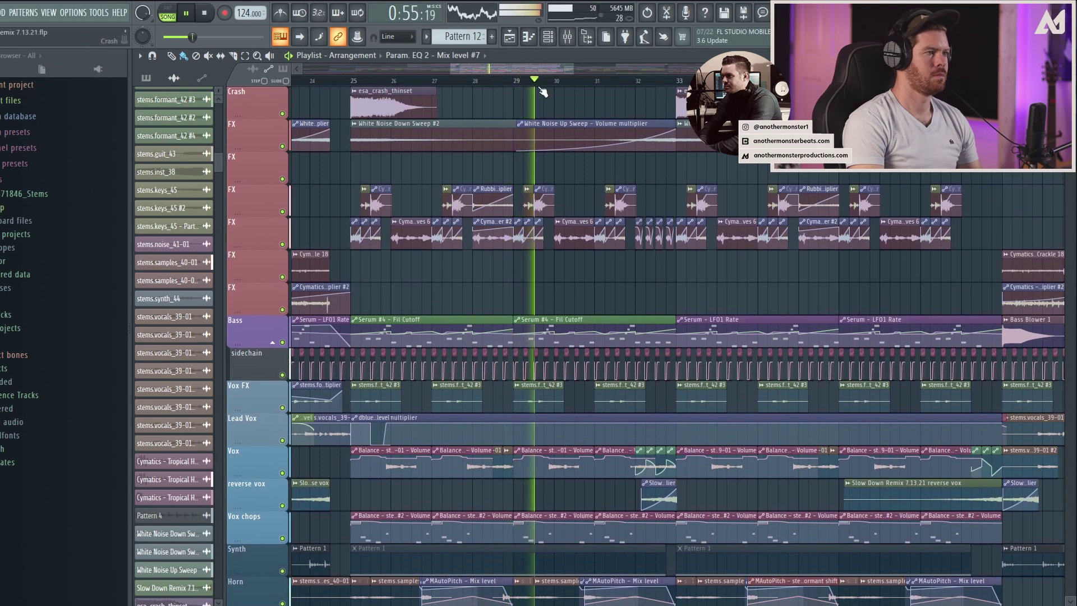
left_click_drag(539, 70, 583, 66)
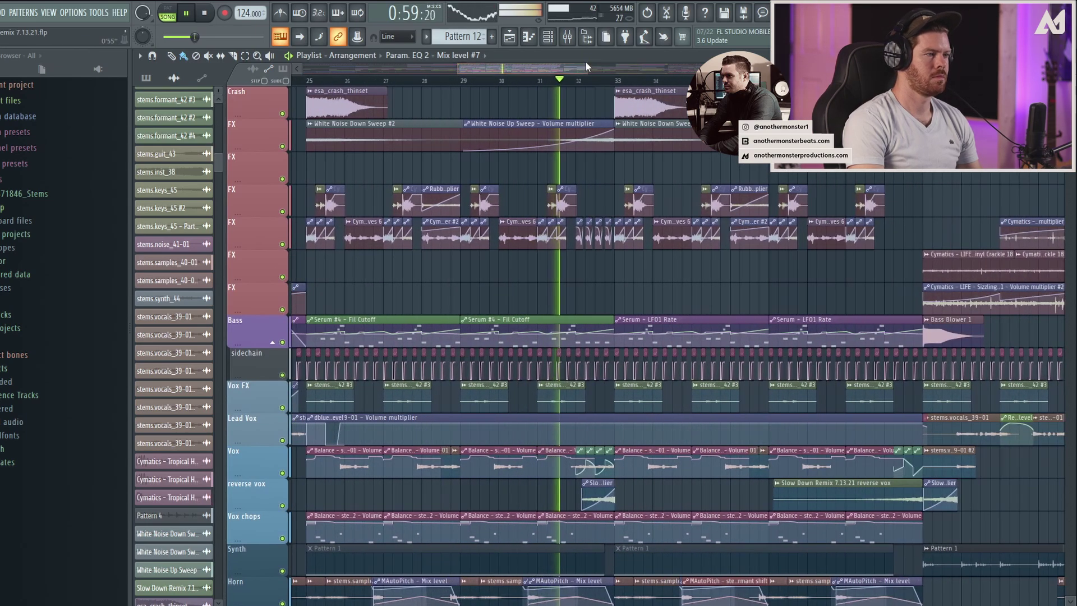
scroll(474, 284, "up", 8)
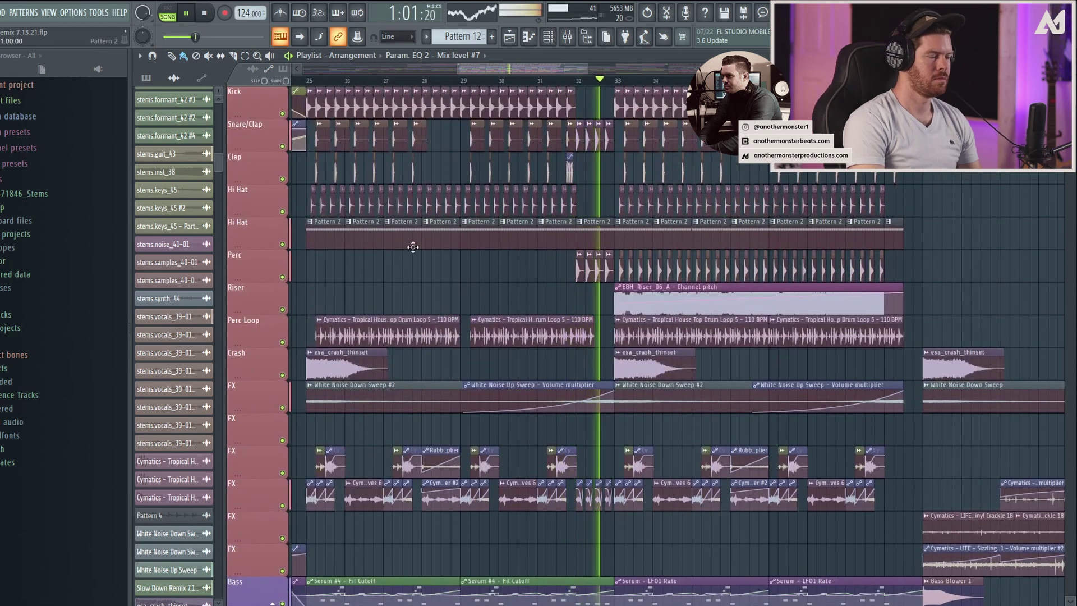
left_click_drag(543, 62, 584, 65)
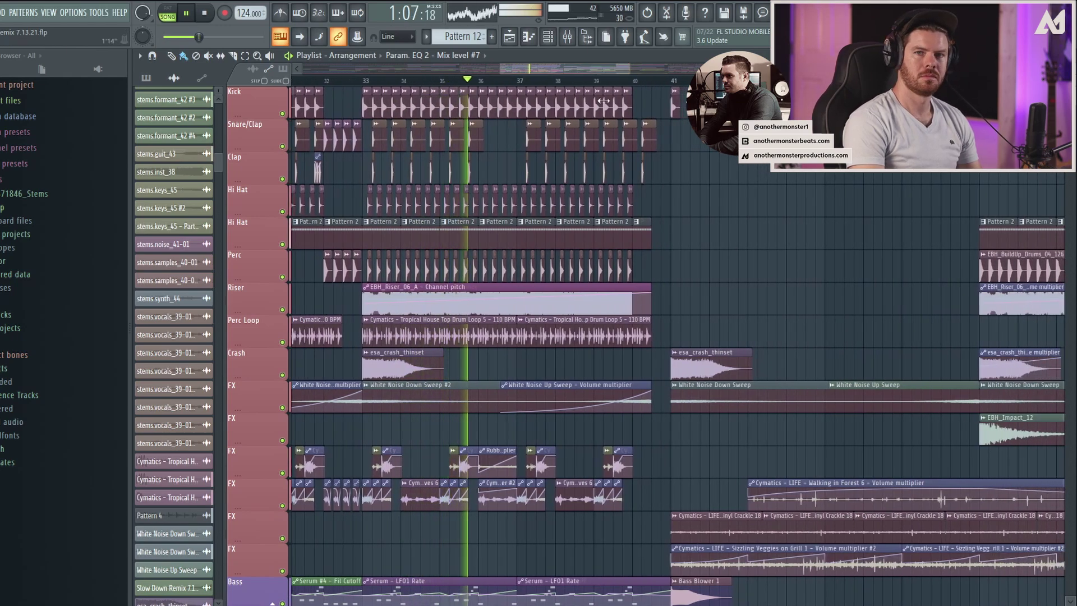
scroll(555, 180, "down", 6)
scroll(555, 181, "down", 4)
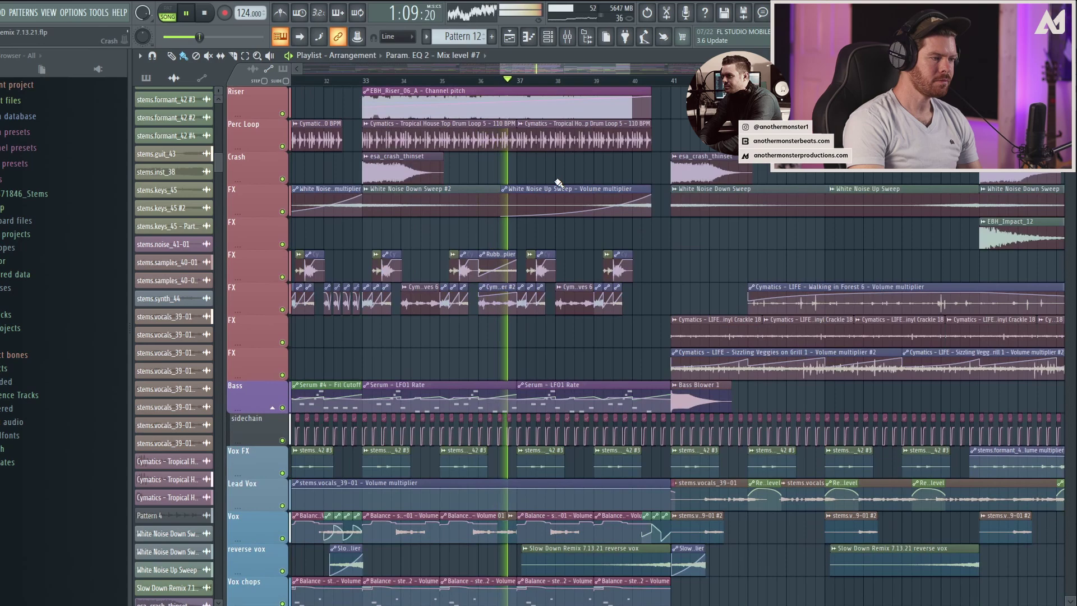
scroll(572, 196, "down", 8)
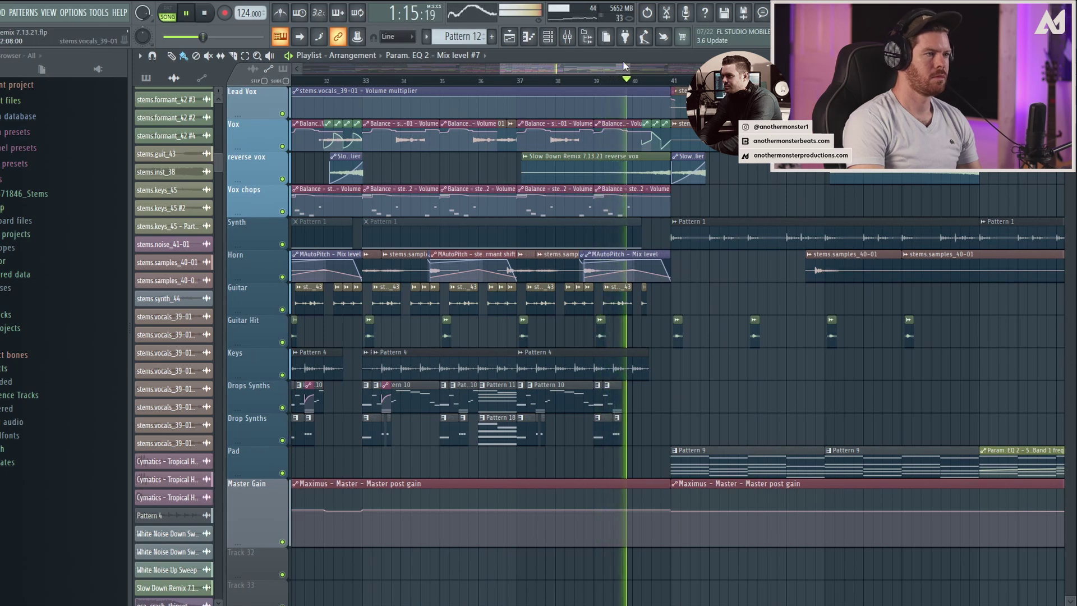
left_click_drag(599, 69, 617, 70)
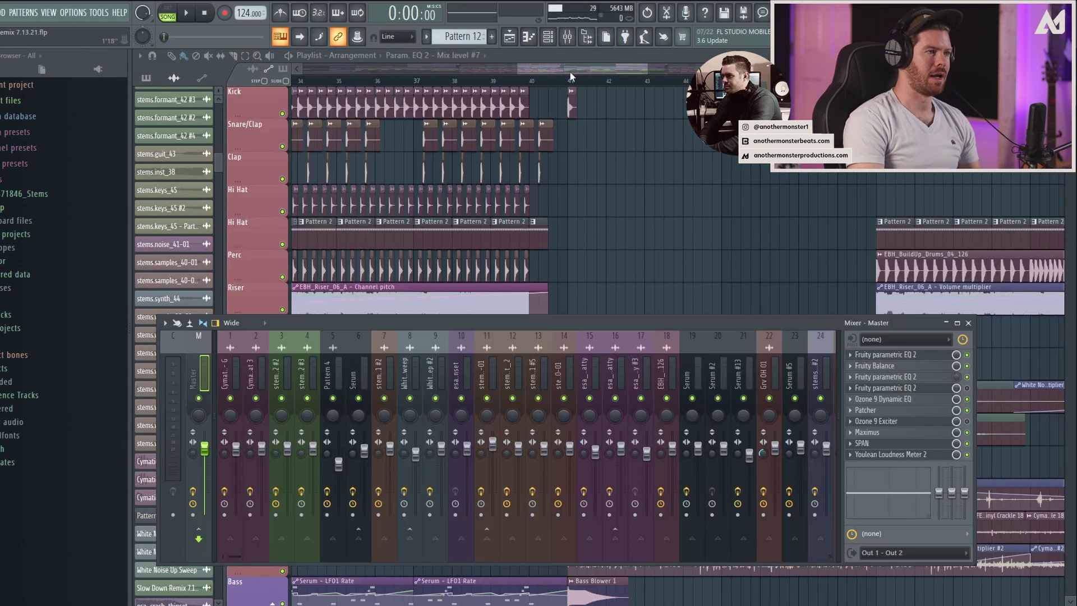
- Hide the mixer and audition the arrangement briefly from its start and from bar 9
key("F9")
left_click_drag(571, 72, 427, 63)
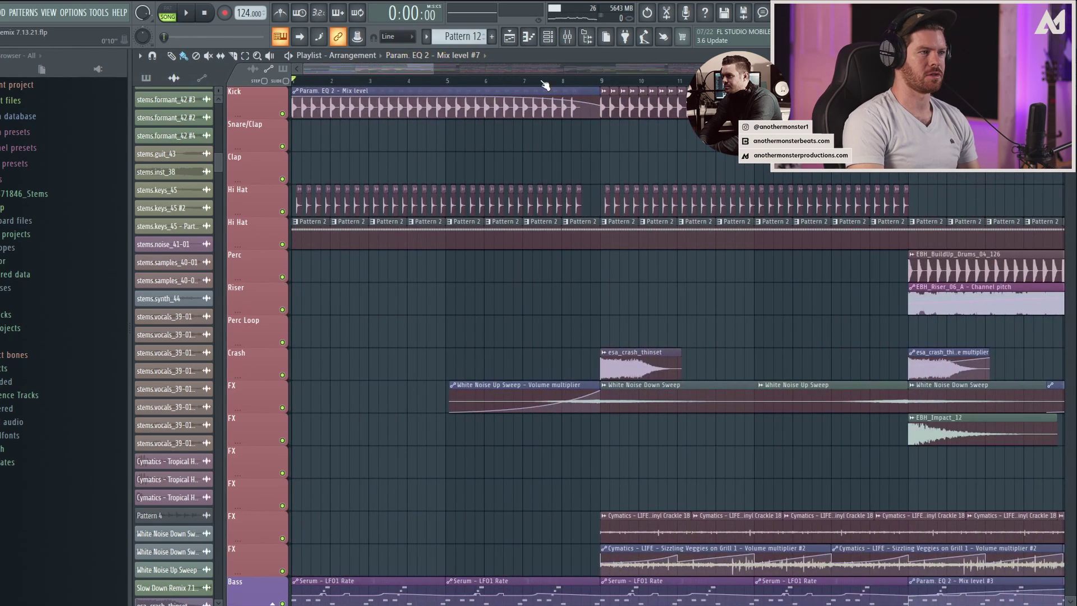
key("space")
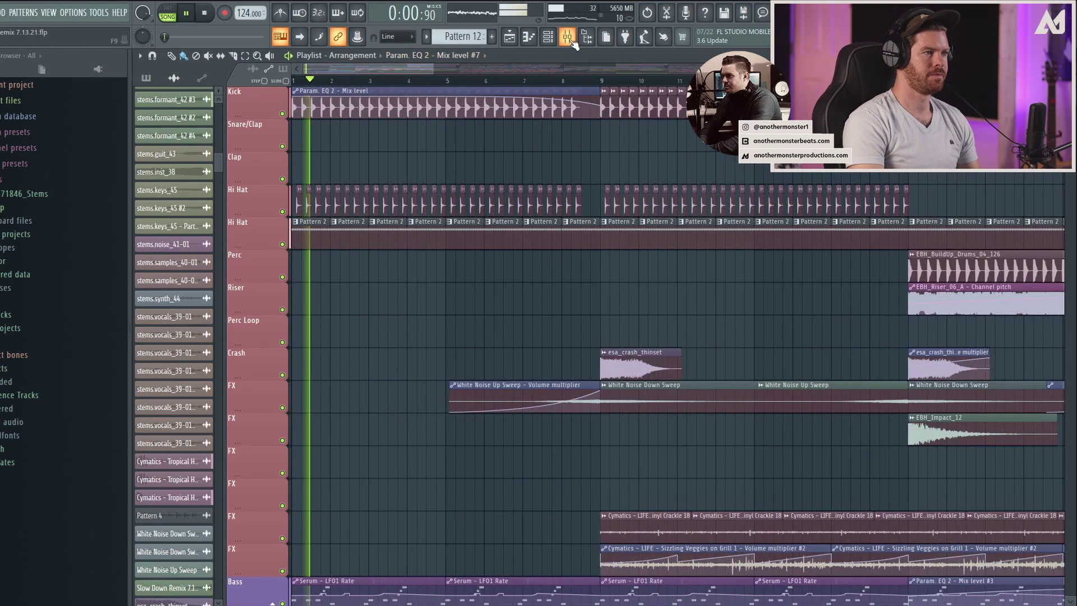
left_click(604, 82)
key("space")
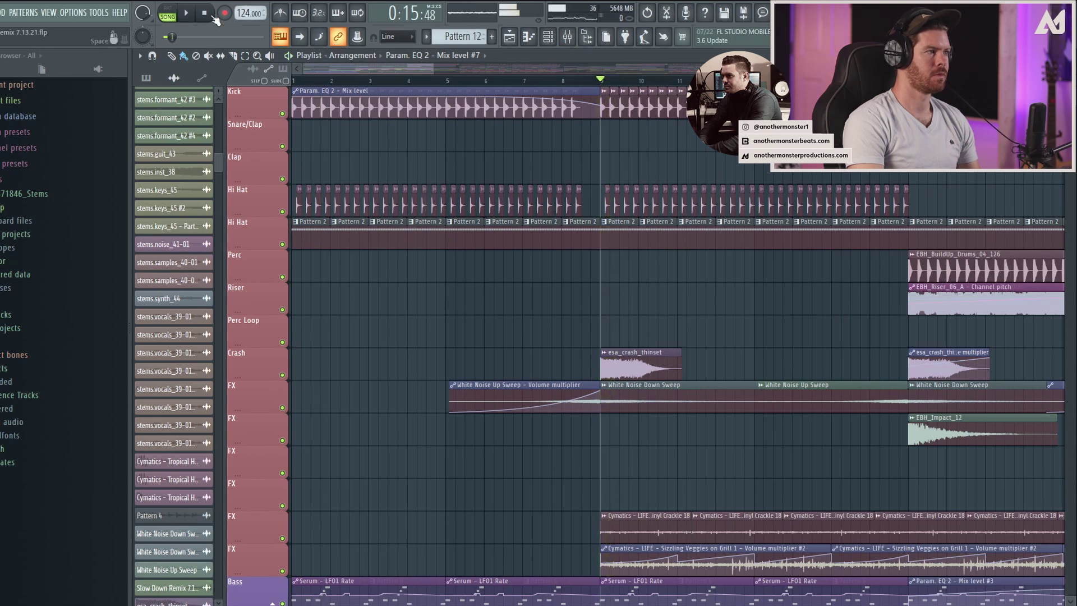
- Inspect the first Fruity parametric EQ 2 in the master chain and open Fruity Balance
left_click(567, 36)
left_click(892, 355)
left_click(895, 359)
left_click(896, 361)
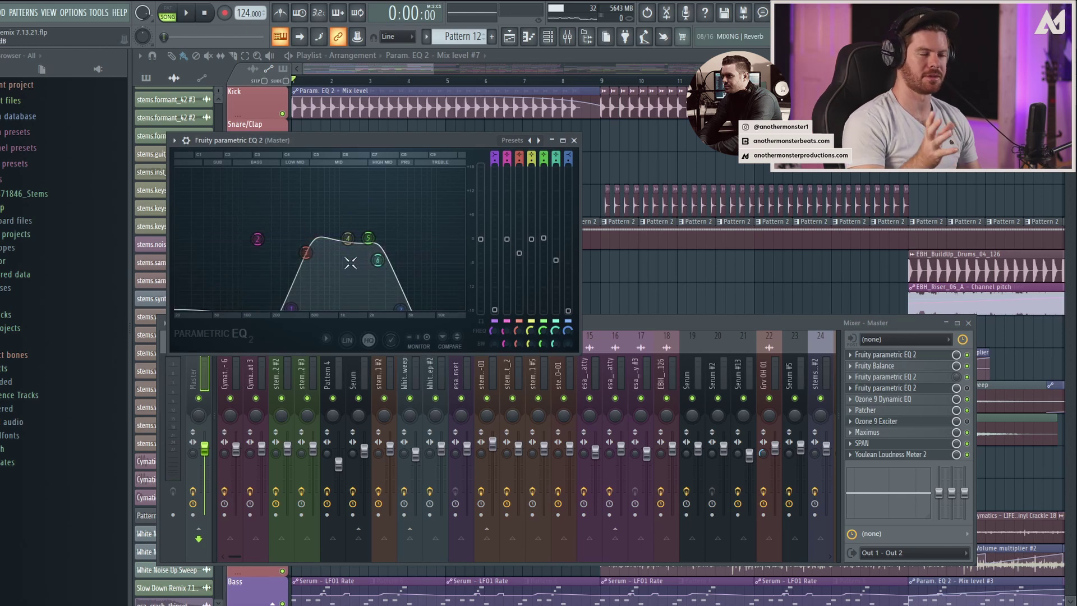
left_click(574, 140)
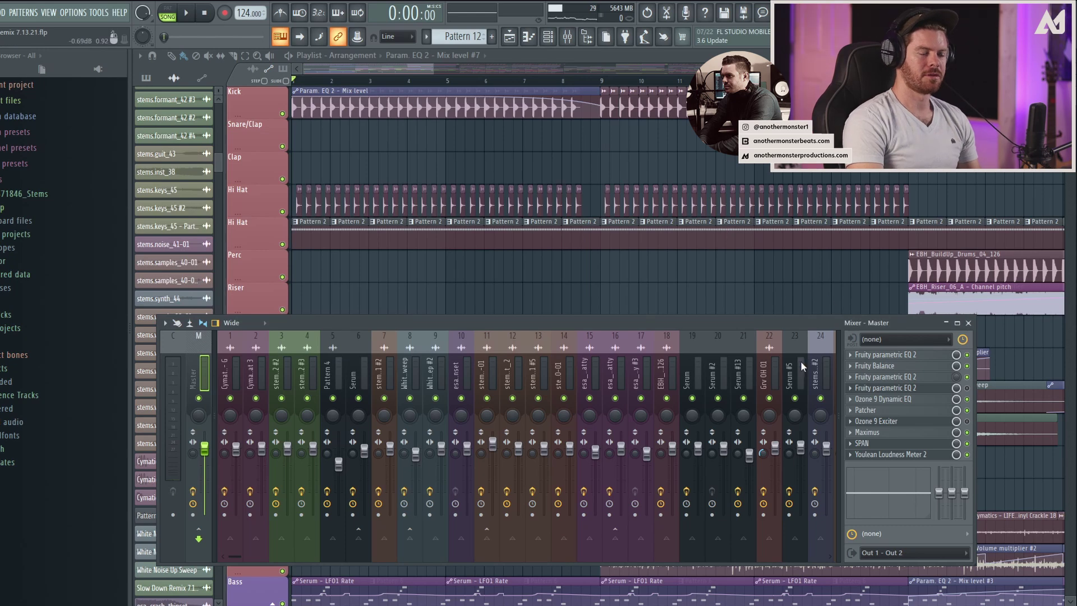
left_click(896, 366)
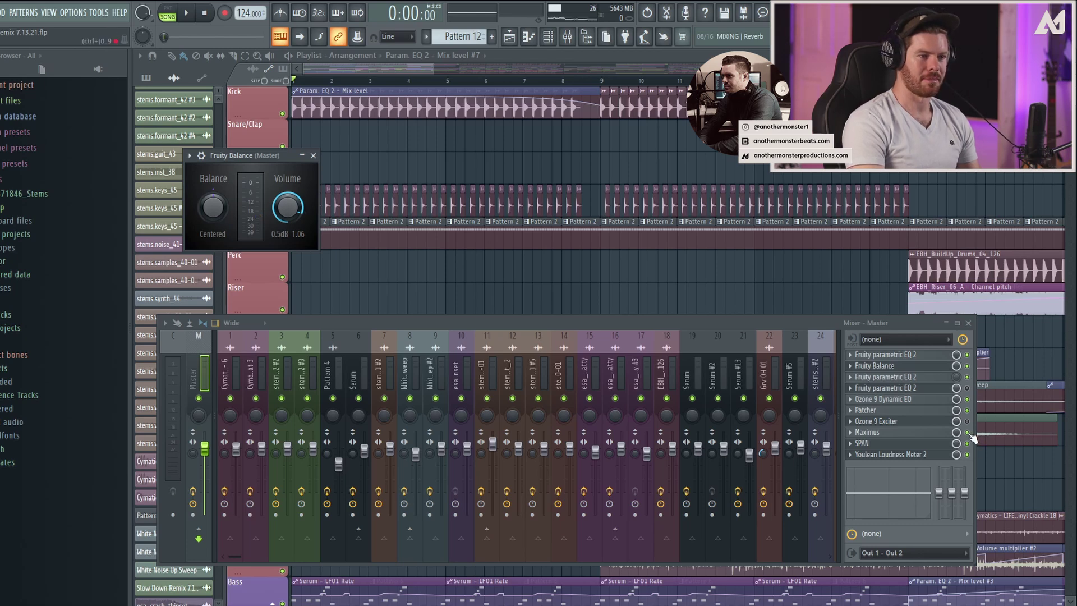
- Play the end of the build-up and the first drop, and check the master level in the mixer
left_click(567, 36)
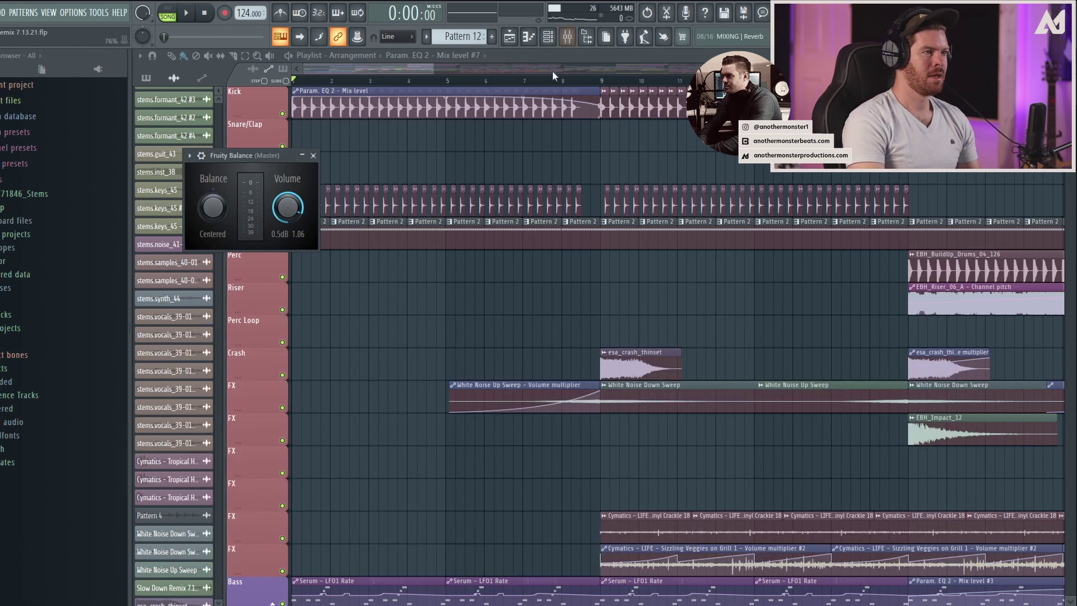
left_click(569, 40)
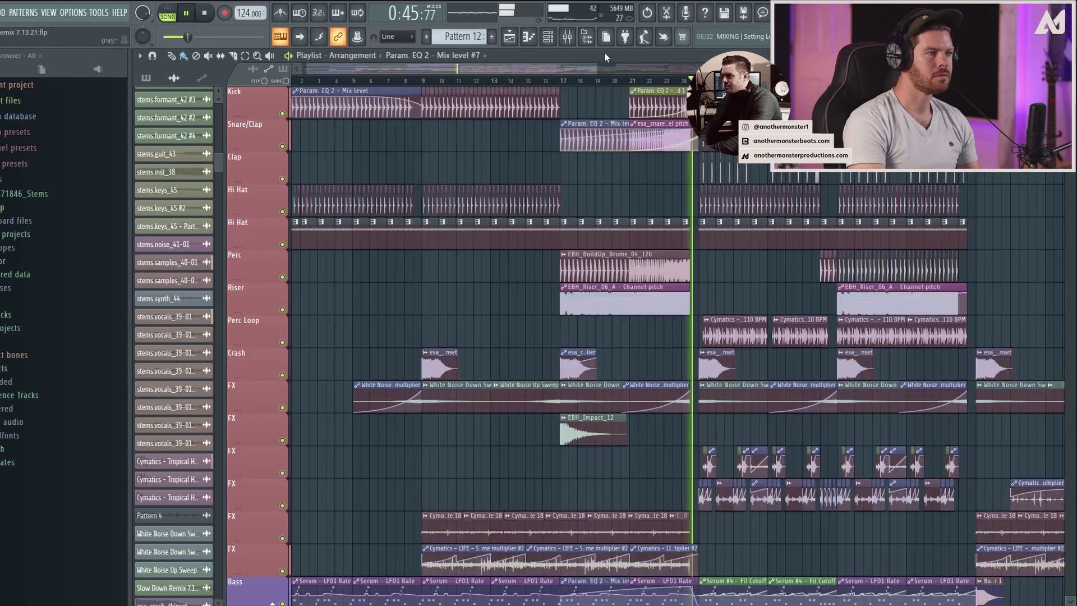
key("F9")
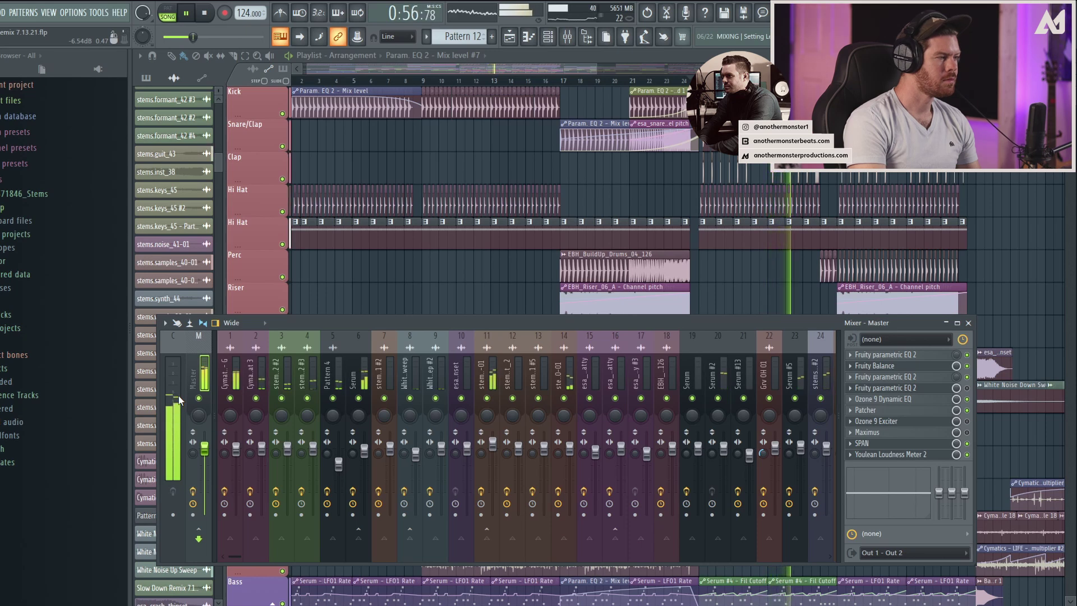
left_click(204, 12)
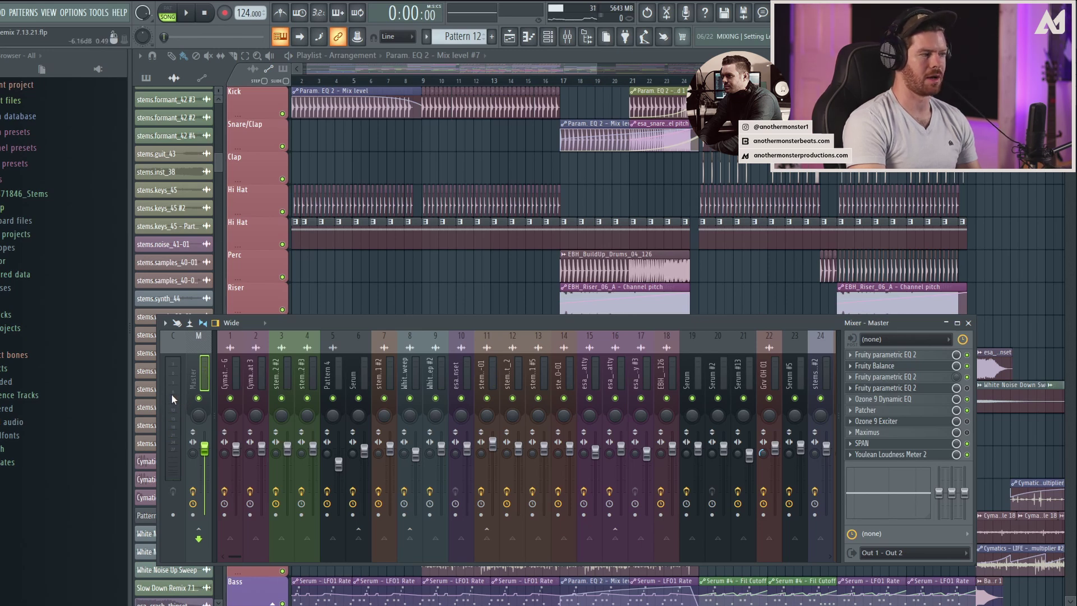
- Inspect the Fruity Balance volume setting and the curve of the second Fruity parametric EQ 2 on the master
left_click(890, 367)
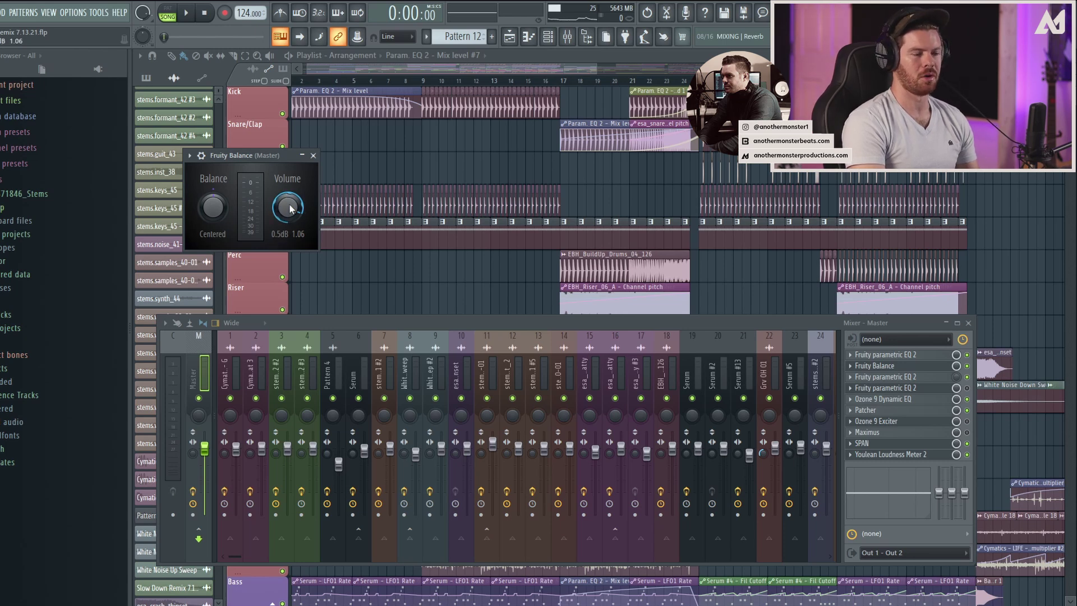
left_click(313, 155)
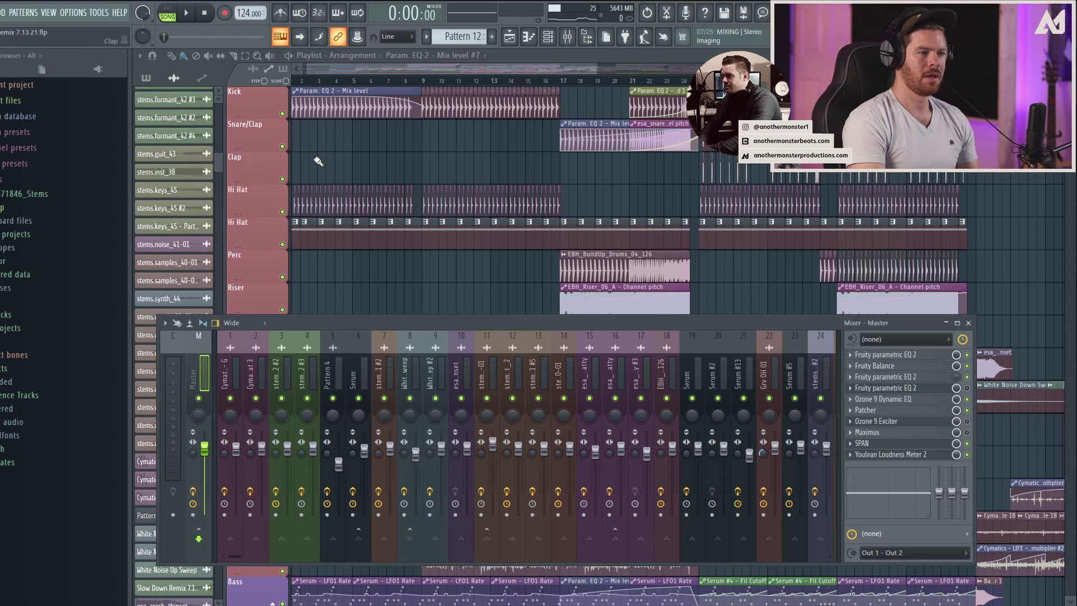
left_click(884, 380)
left_click(884, 379)
left_click(884, 379)
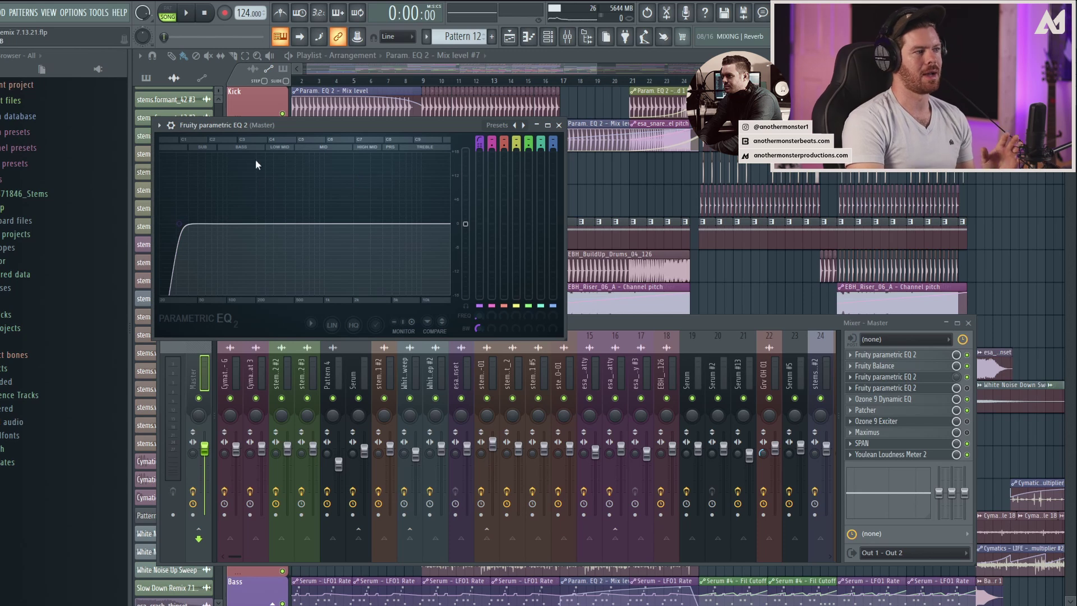
left_click(559, 125)
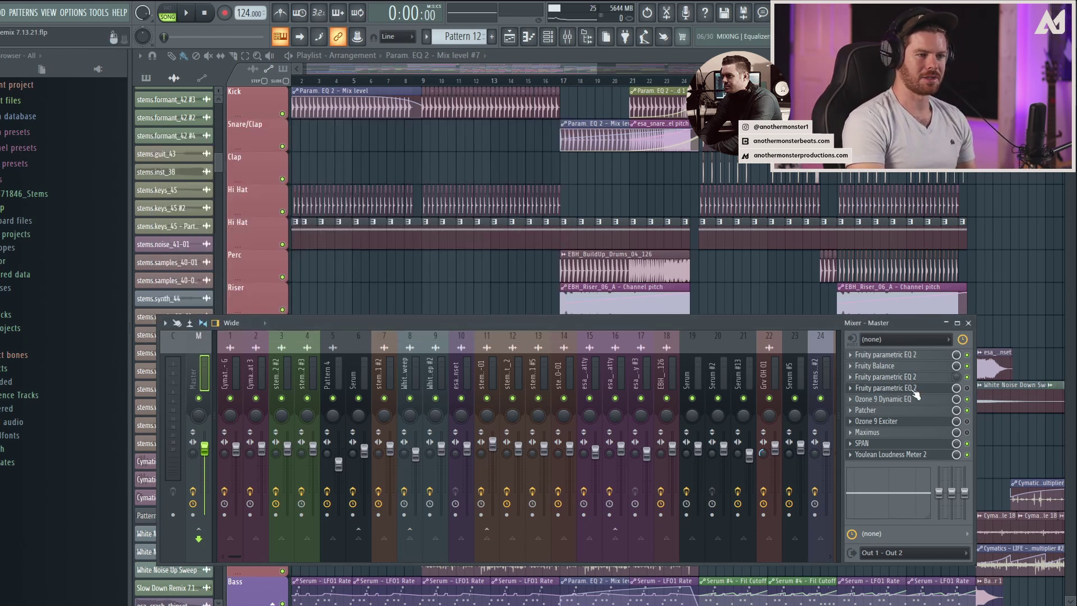
- Inspect the third Fruity parametric EQ 2 on the master and compare its curve with the second one
left_click(885, 387)
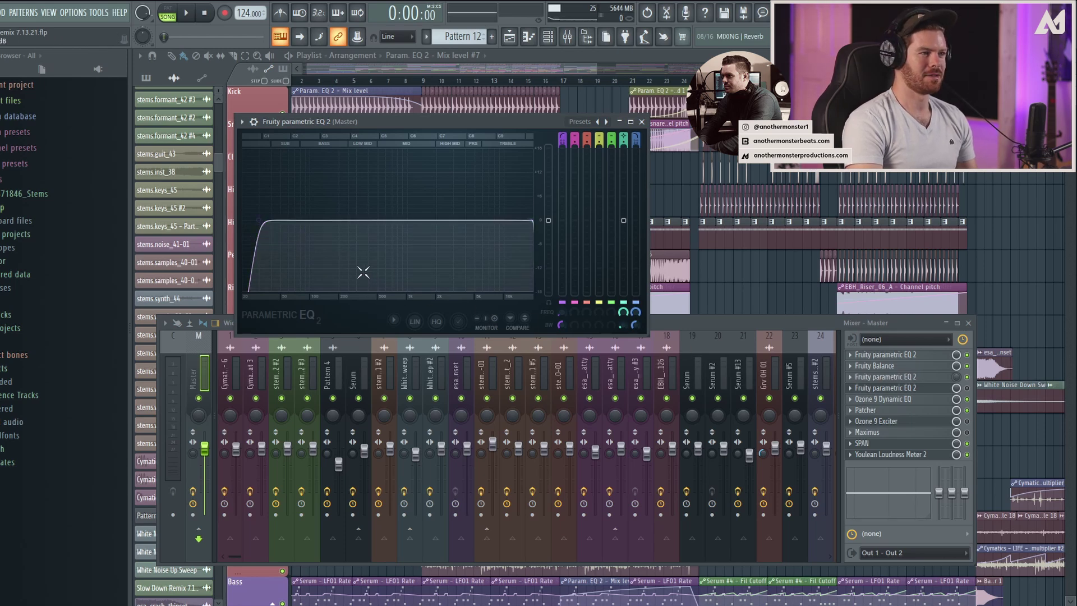
left_click(642, 123)
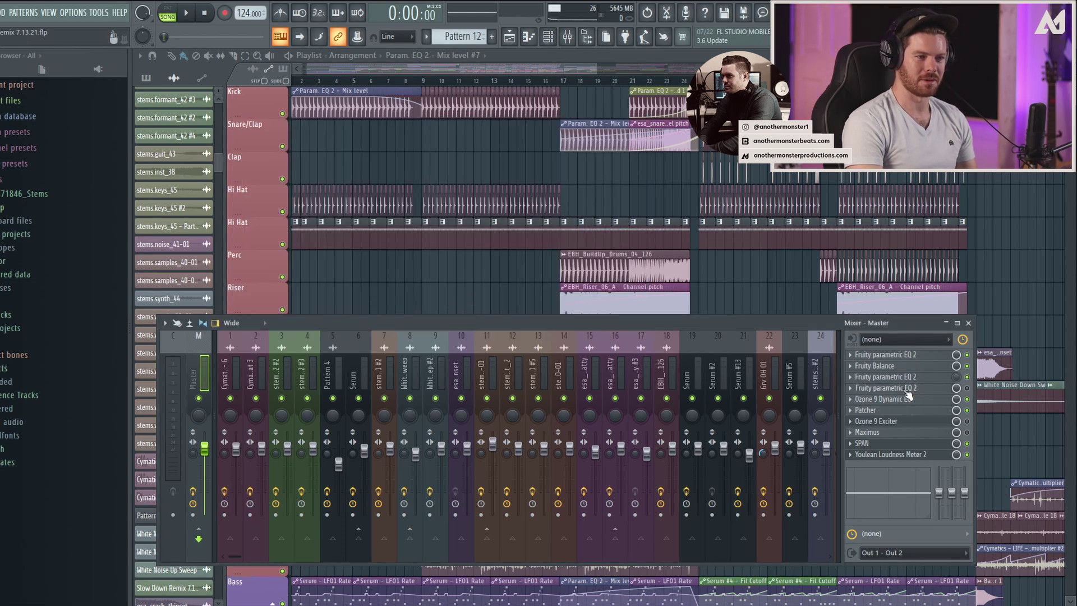
left_click(893, 378)
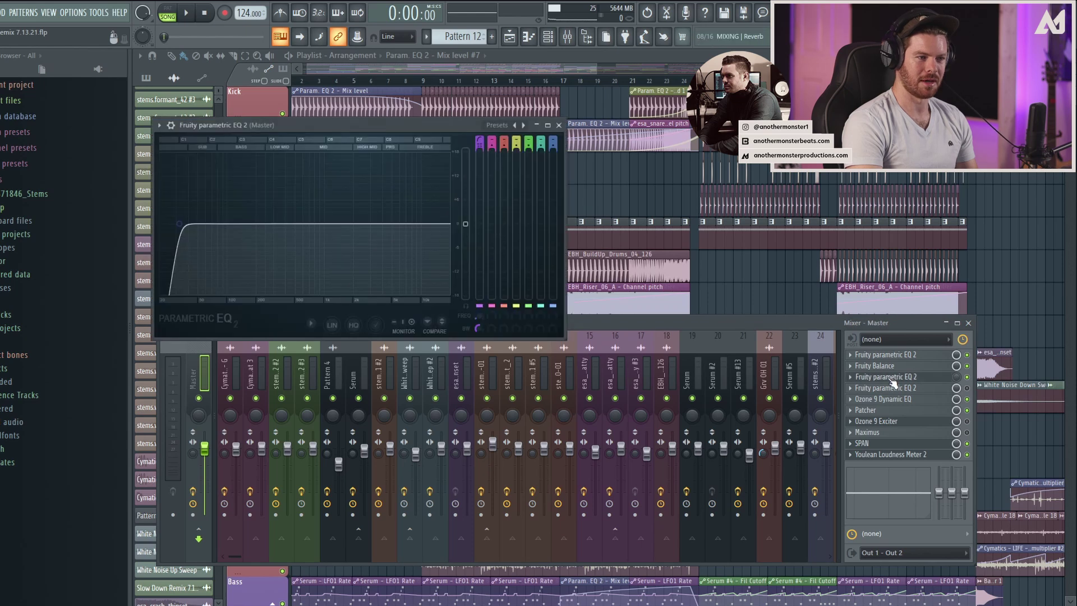
left_click(893, 388)
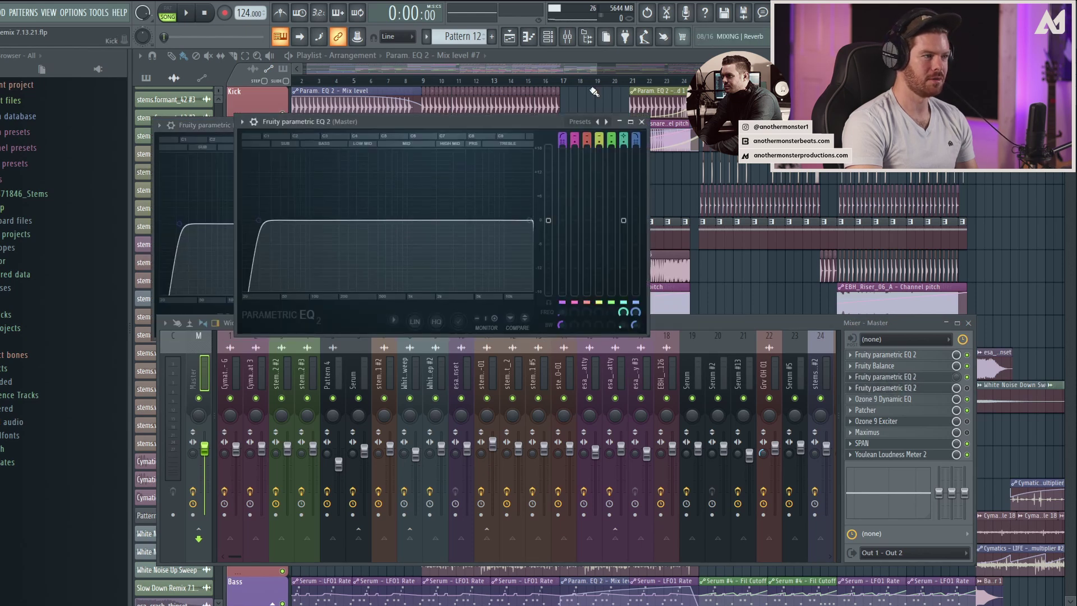
left_click(645, 124)
left_click(558, 125)
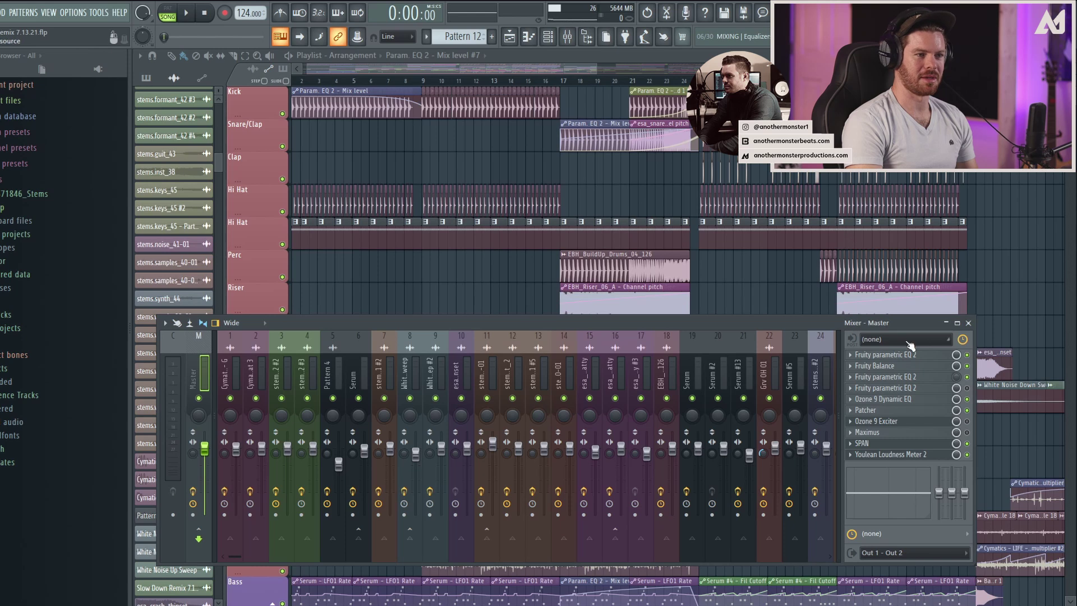
- Open Ozone 9 Dynamic EQ on the master and play the song from bar 21 to watch its bands react
left_click(884, 399)
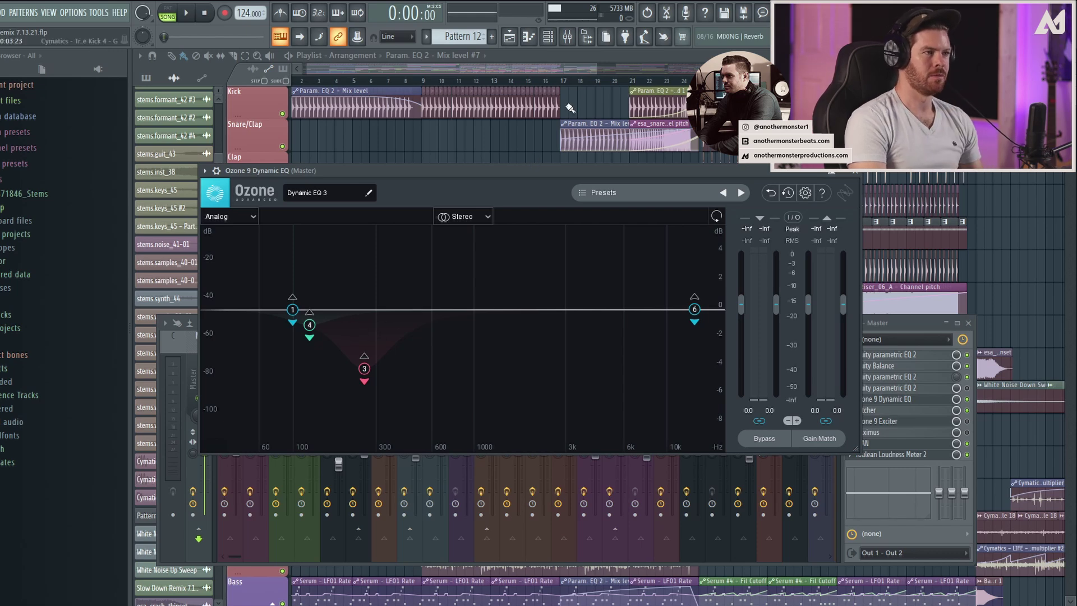
left_click(632, 84)
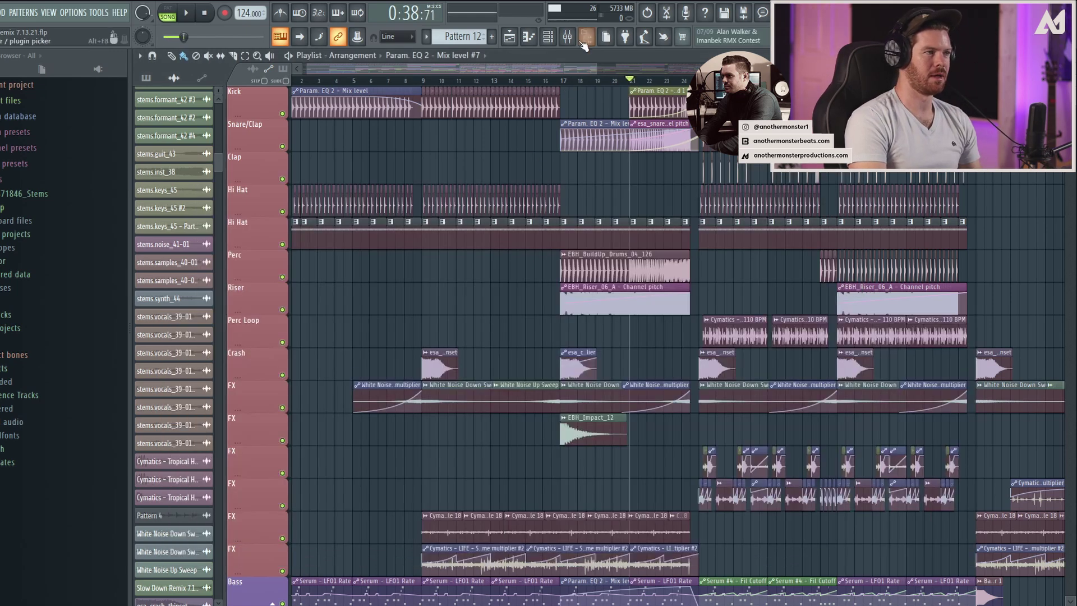
key("F9")
key("space")
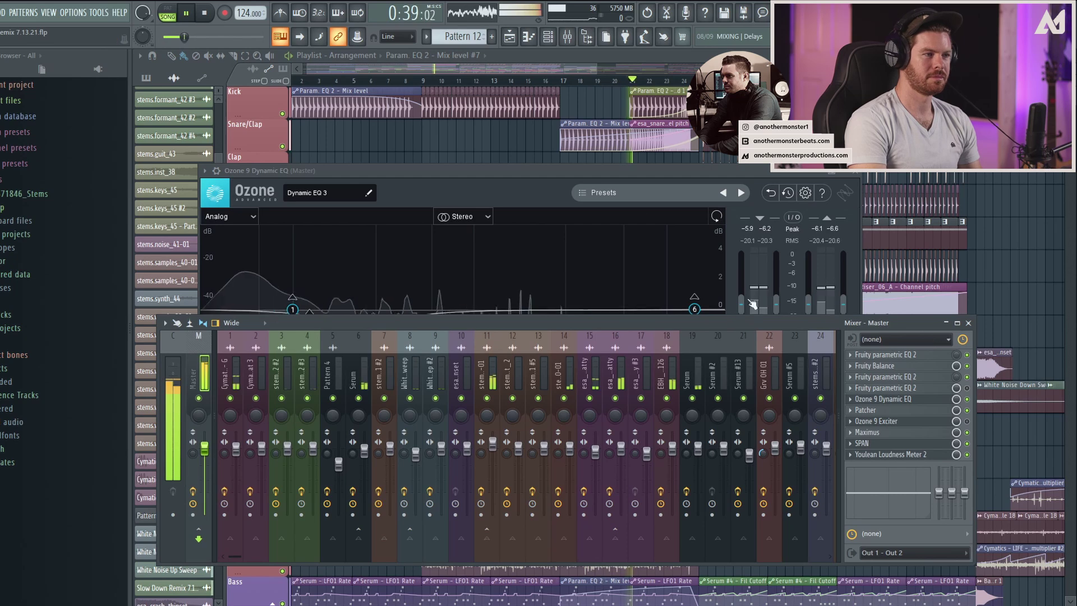
left_click(584, 173)
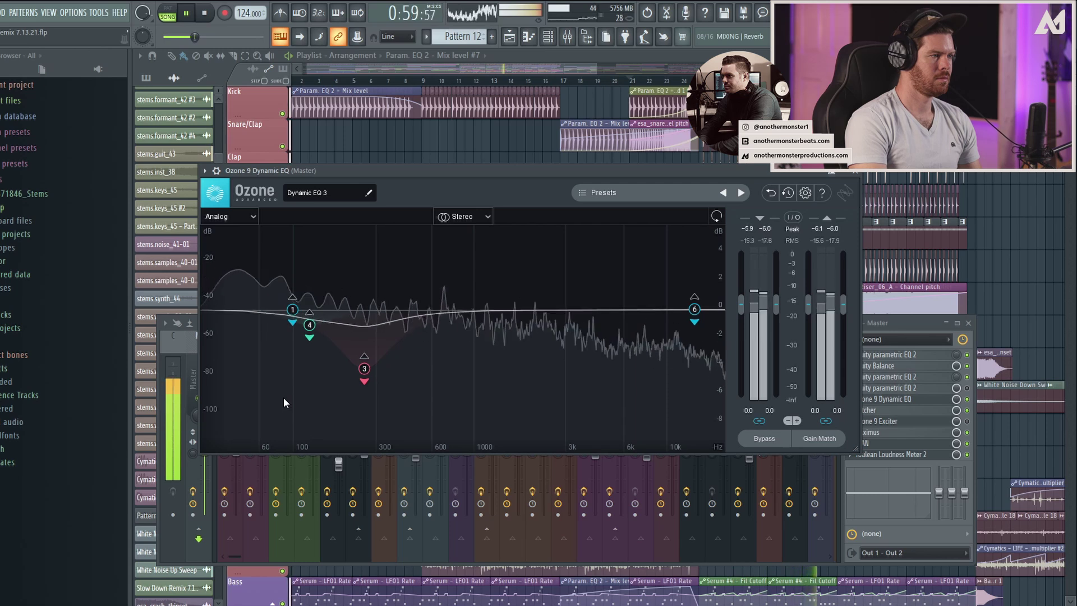
- Stop playback, open Patcher on the master and find the Mid Side EQ preset among its presets
key("space")
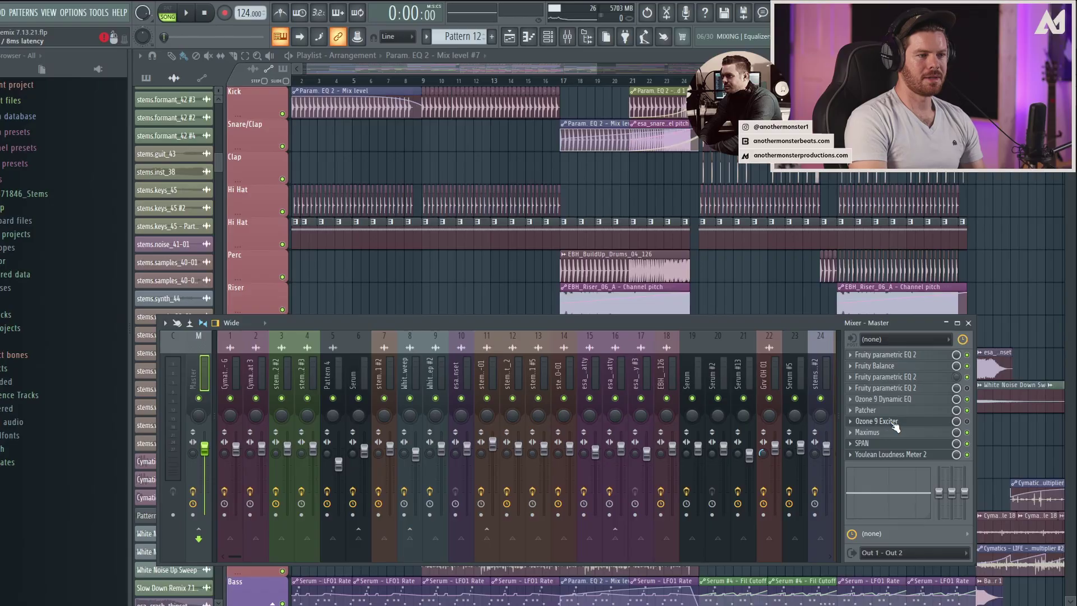
left_click(867, 410)
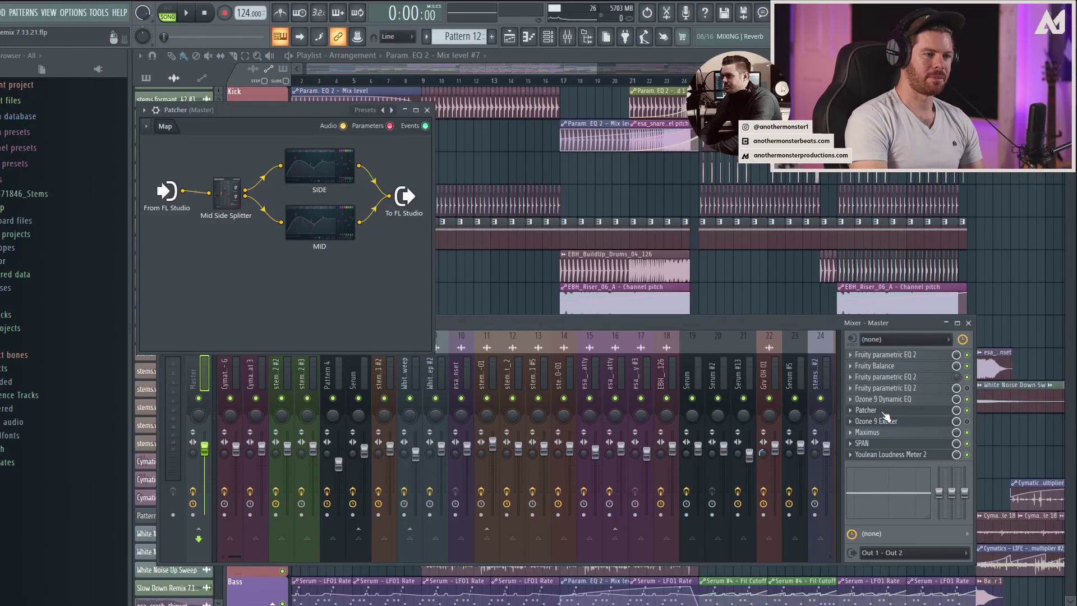
left_click_drag(271, 107, 280, 129)
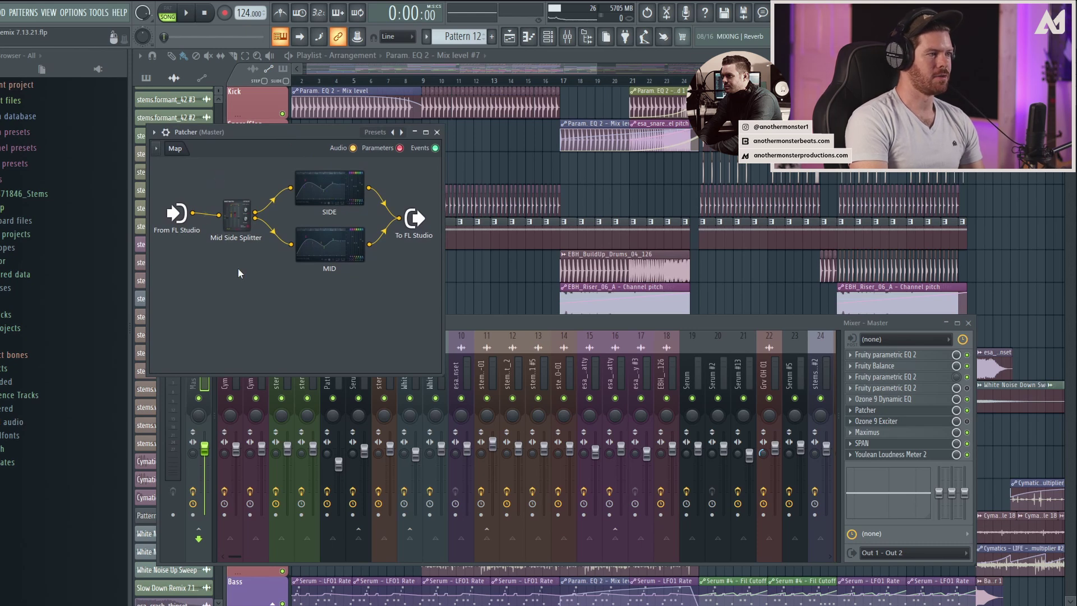
left_click(153, 132)
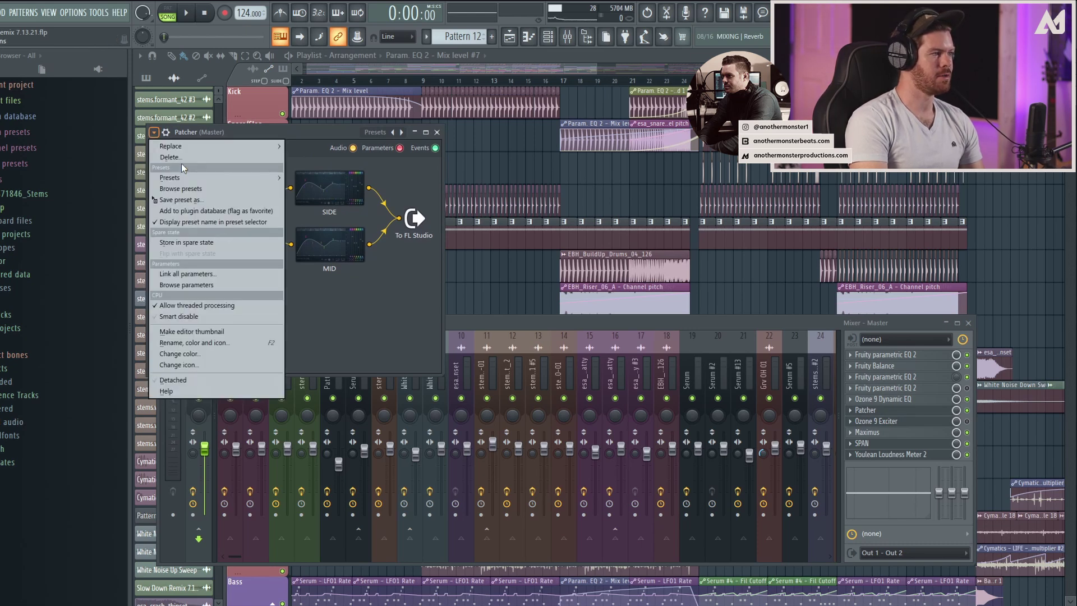
mouse_move(181, 176)
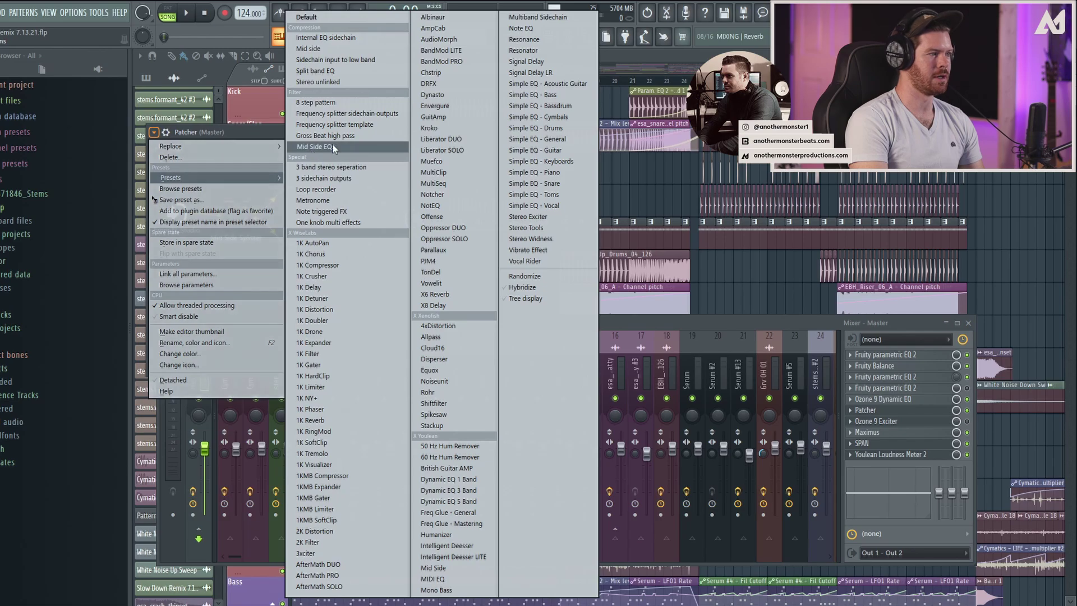
left_click(312, 146)
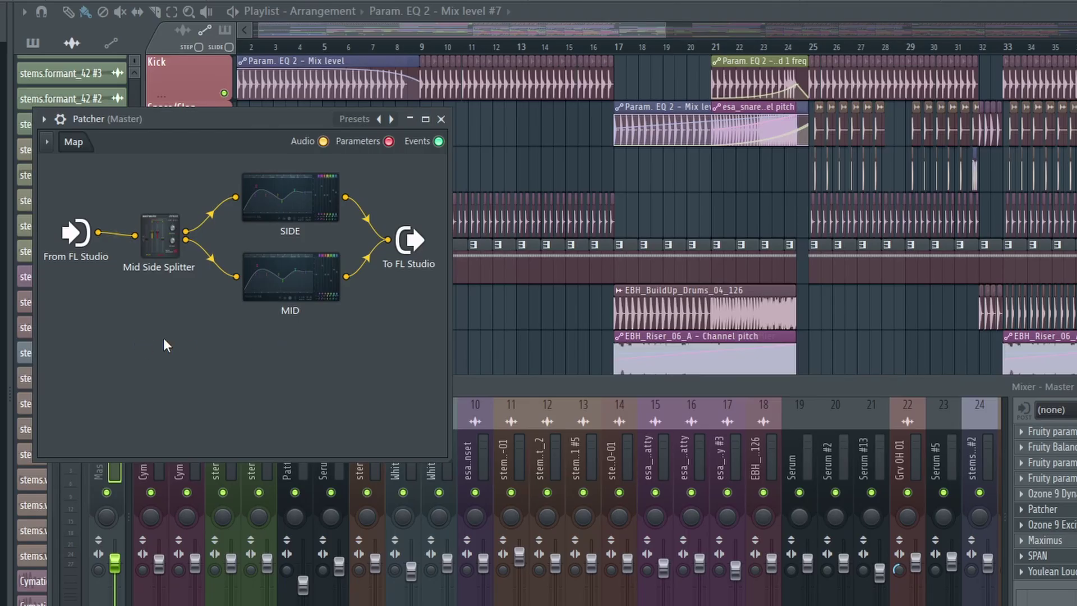
- Inspect the MID and SIDE parametric EQ curves inside Patcher, leaving the SIDE EQ open beside the map
left_click(274, 298)
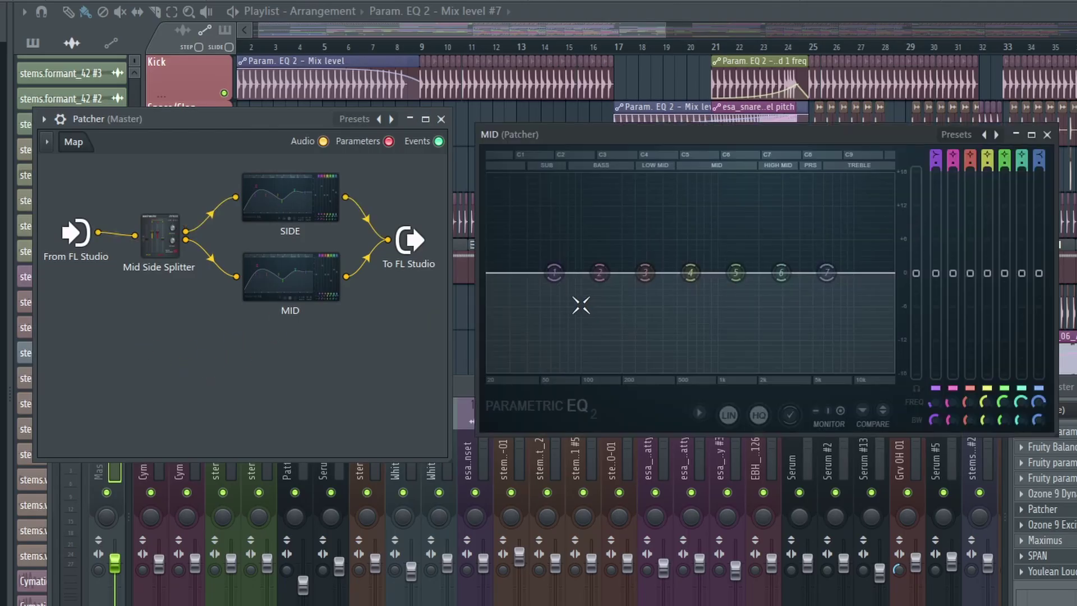
left_click(1047, 135)
left_click(297, 221)
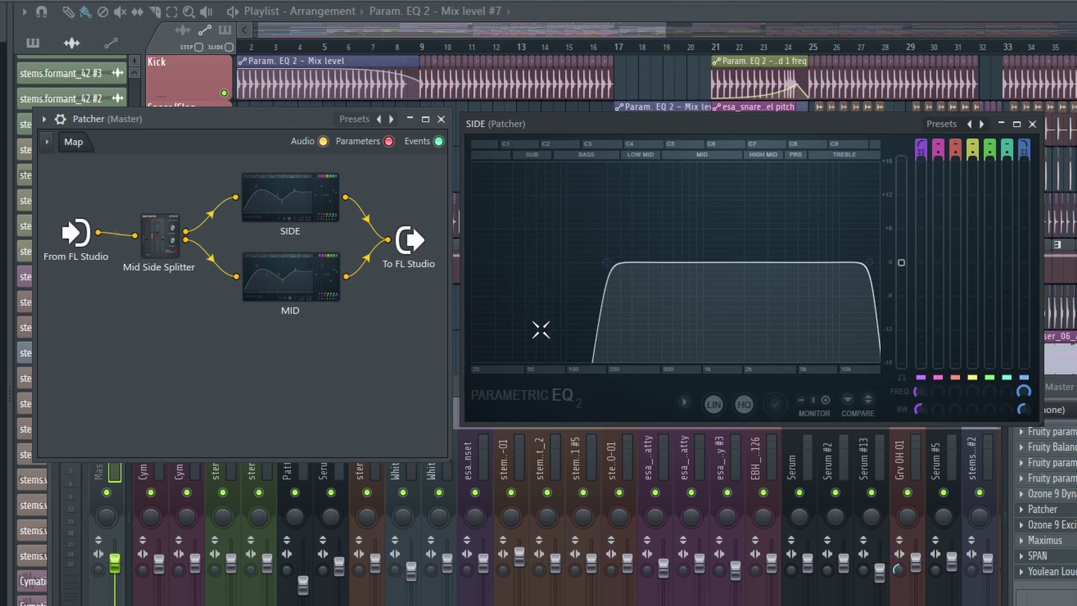
left_click_drag(662, 128, 665, 119)
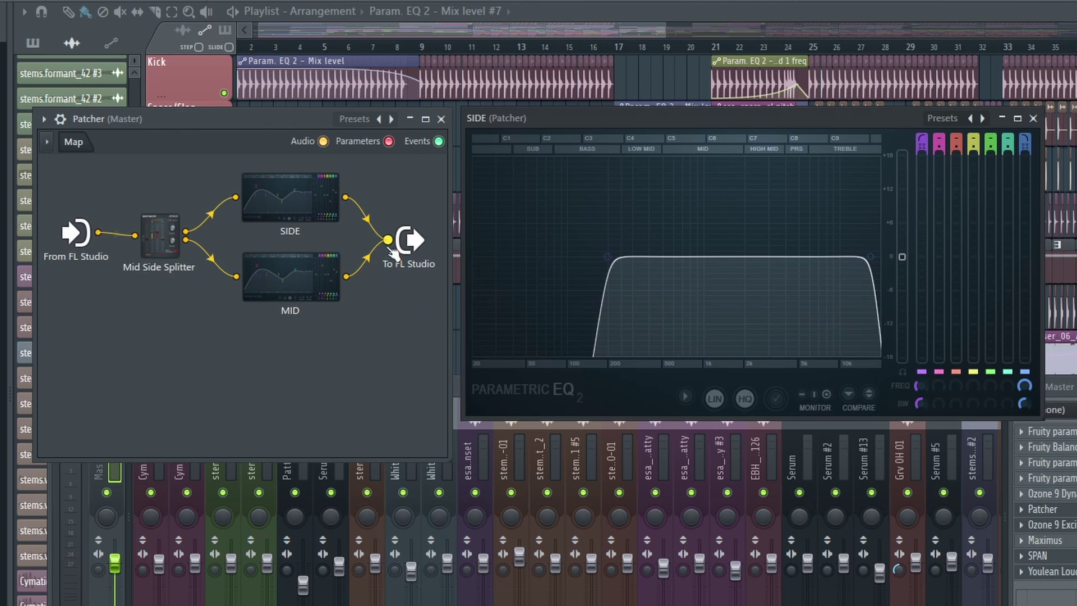
- Disconnect the SIDE and MID EQs from Patcher's output and reconnect only SIDE to isolate the side signal
left_click_drag(388, 240, 348, 200)
left_click_drag(387, 240, 389, 305)
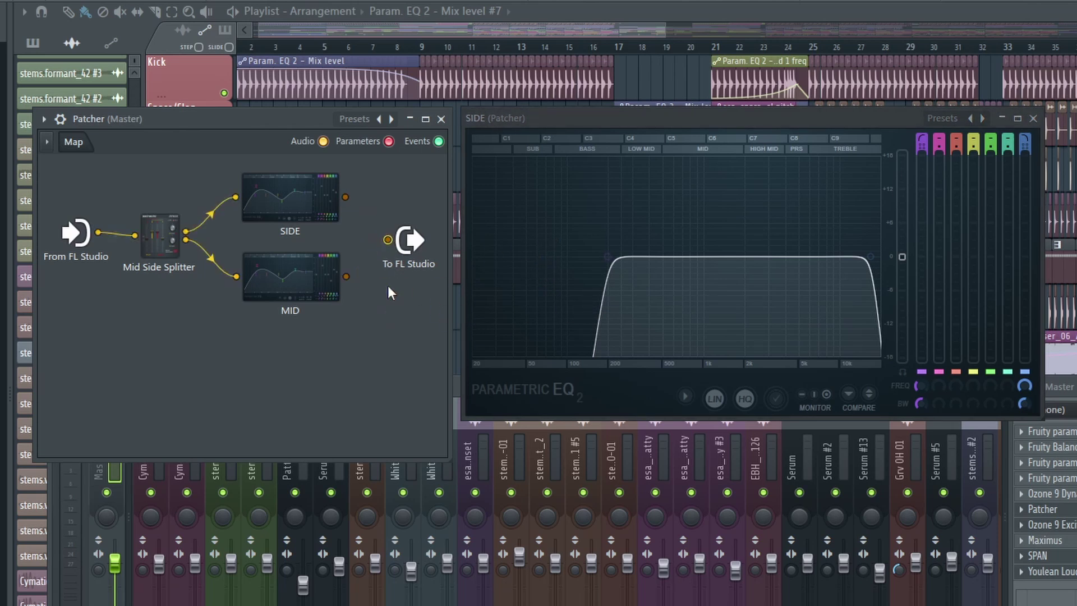
left_click_drag(346, 198, 387, 240)
- Play the isolated side signal from bar 25 while sweeping the SIDE EQ's low cut fully down and back up
left_click(803, 36)
key("space")
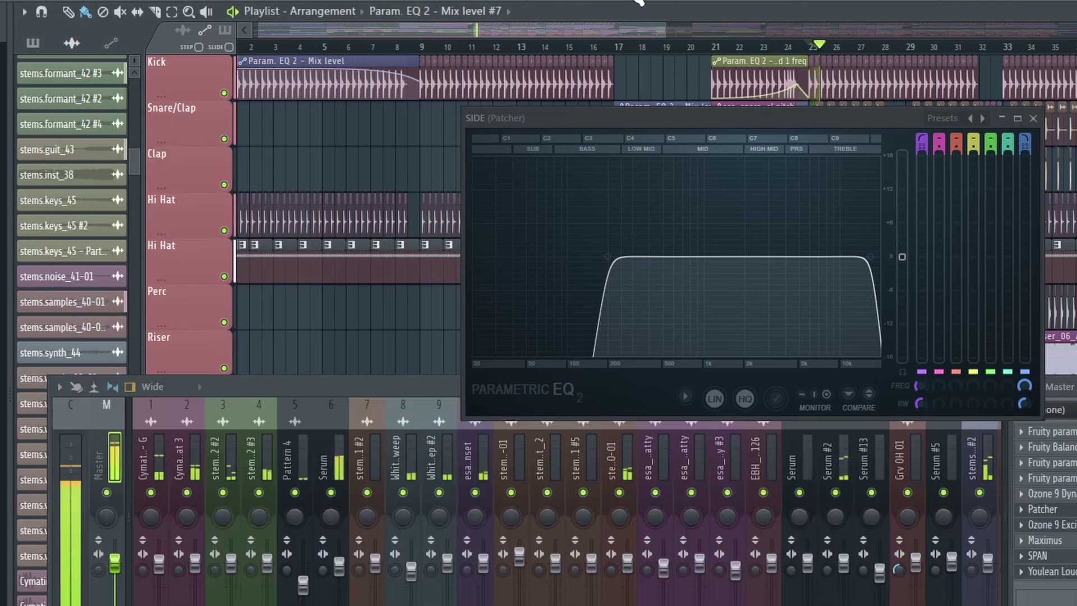
key("F9")
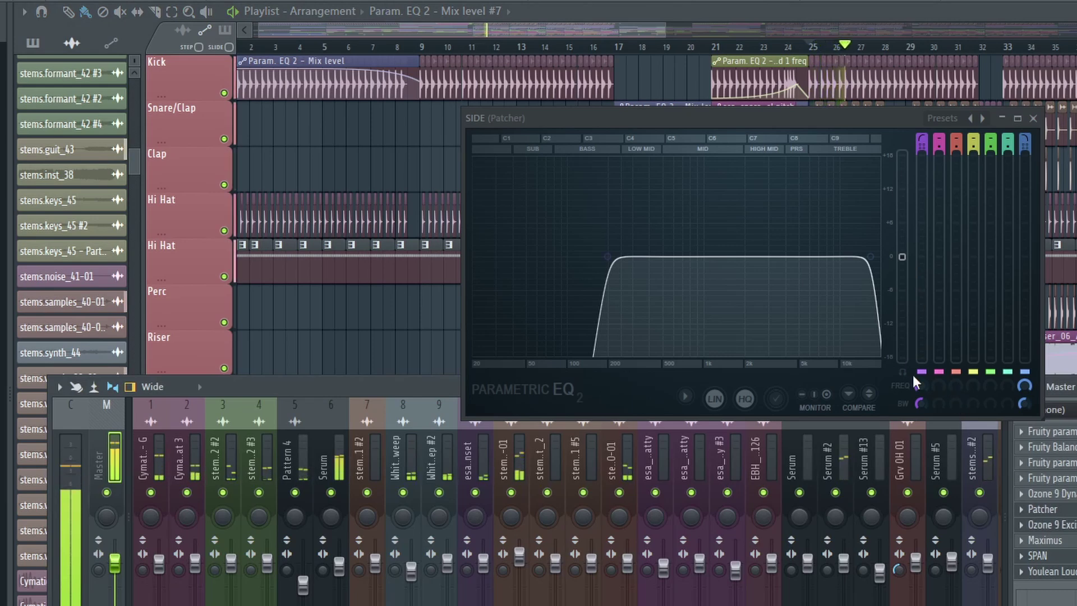
left_click_drag(918, 388, 919, 418)
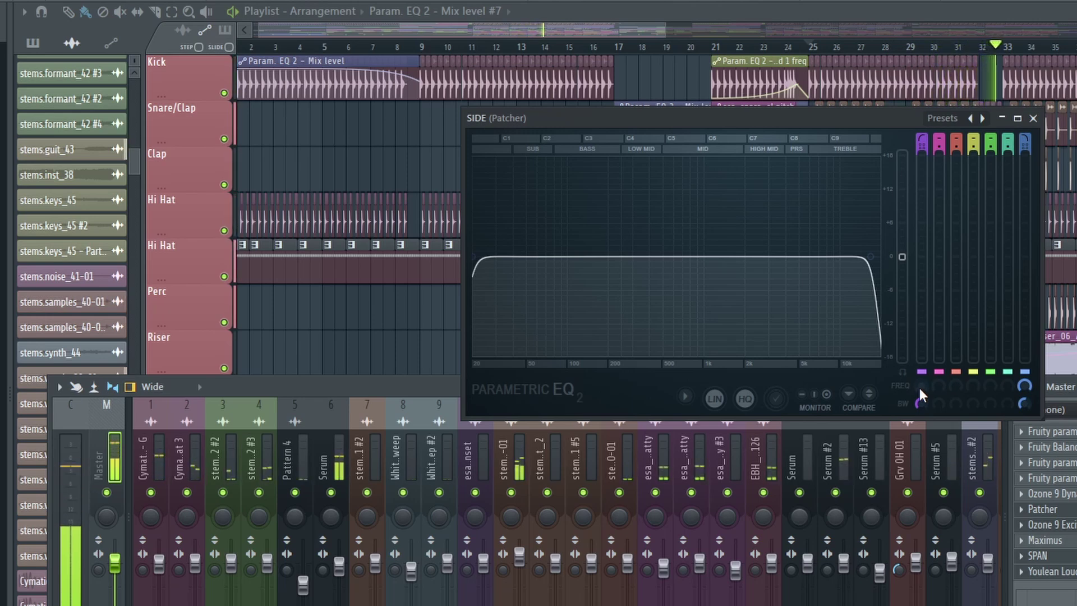
mouse_move(920, 388)
left_mouse_down()
mouse_move(920, 370)
mouse_move(917, 381)
left_mouse_up()
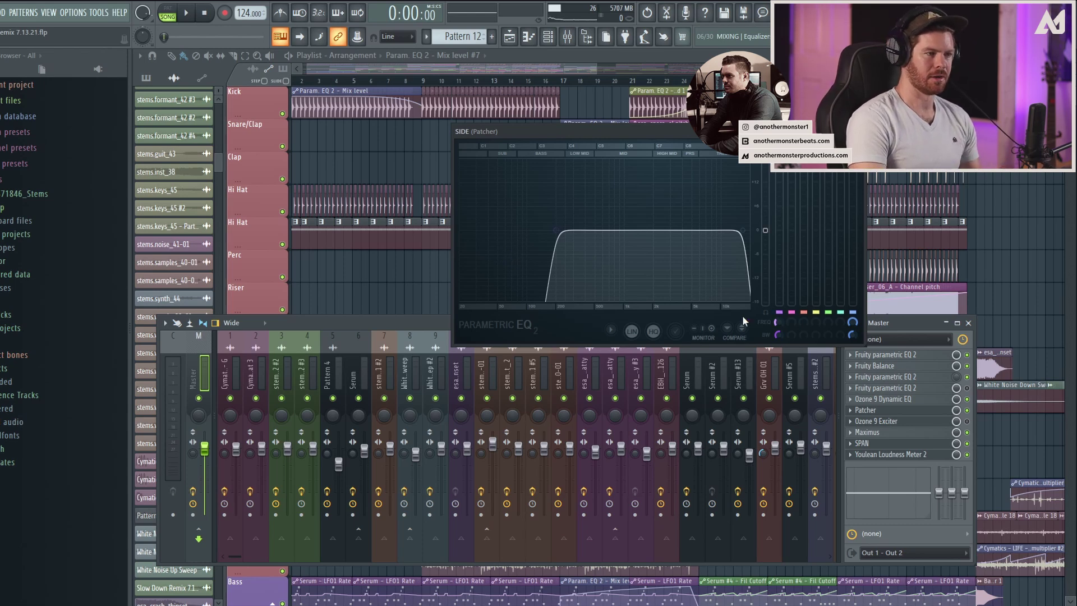
- Reopen Patcher on the master and reconnect the MID EQ to the To FL Studio output
left_click(887, 410)
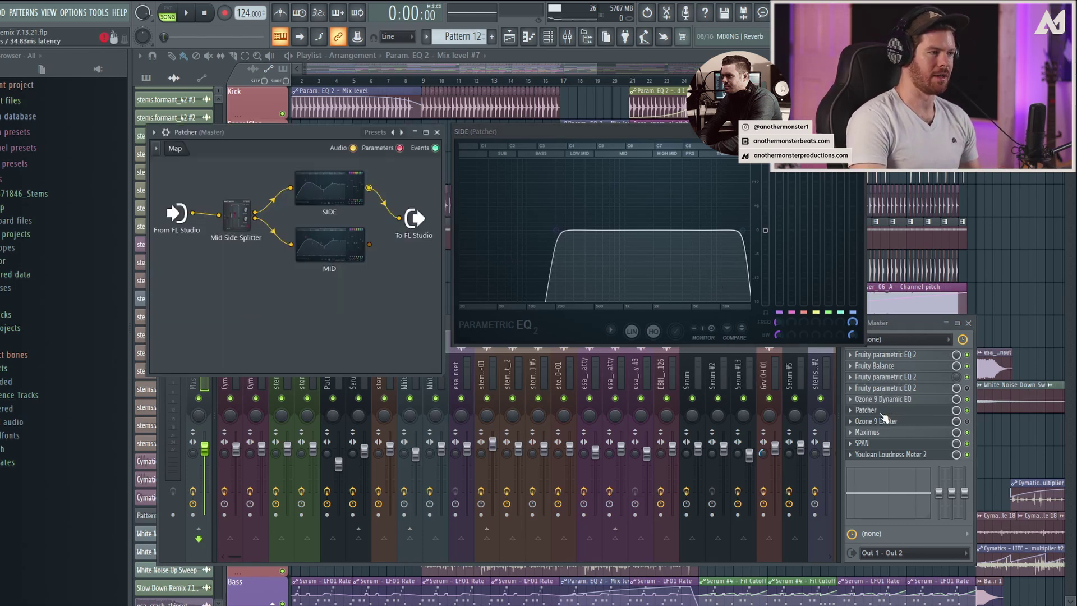
left_click_drag(370, 244, 400, 218)
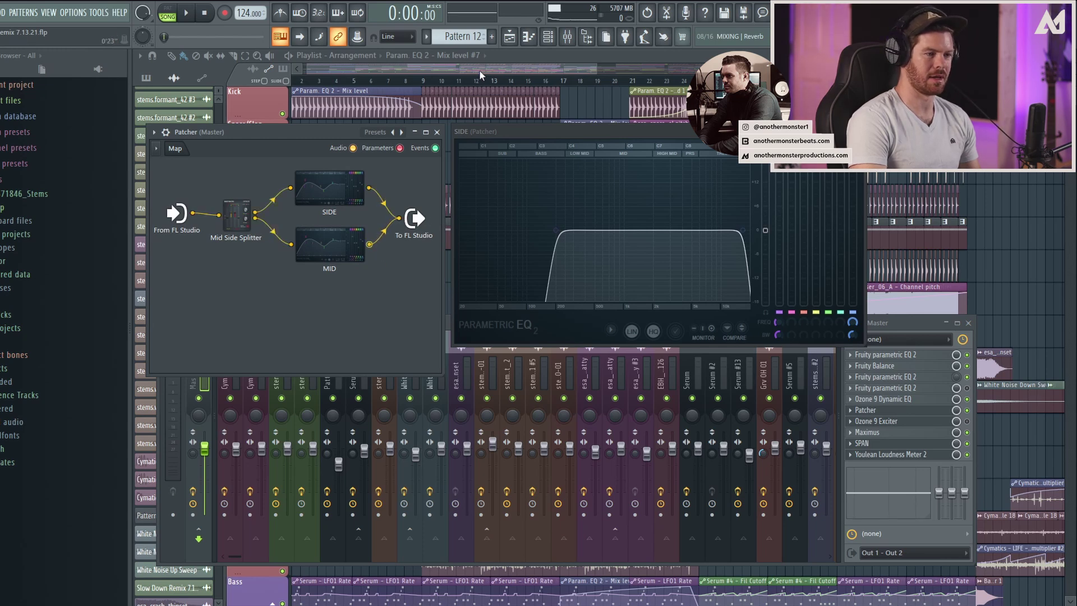
- Play the drop from bar 25 and switch the master's Patcher off and on repeatedly to compare the sound
left_click_drag(582, 70, 623, 67)
left_click(597, 82)
key("space")
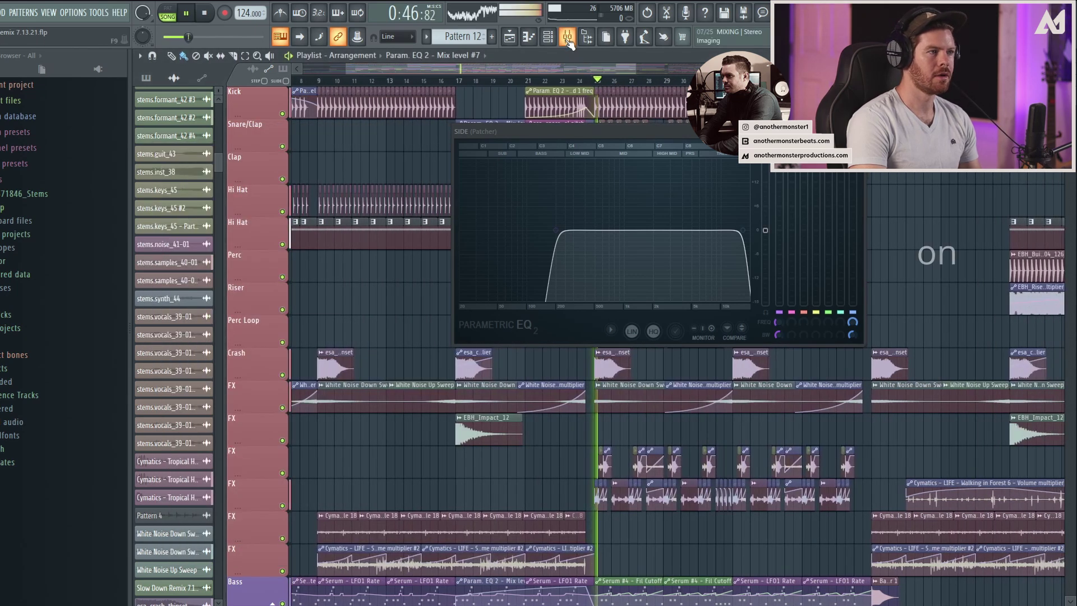
left_click(567, 38)
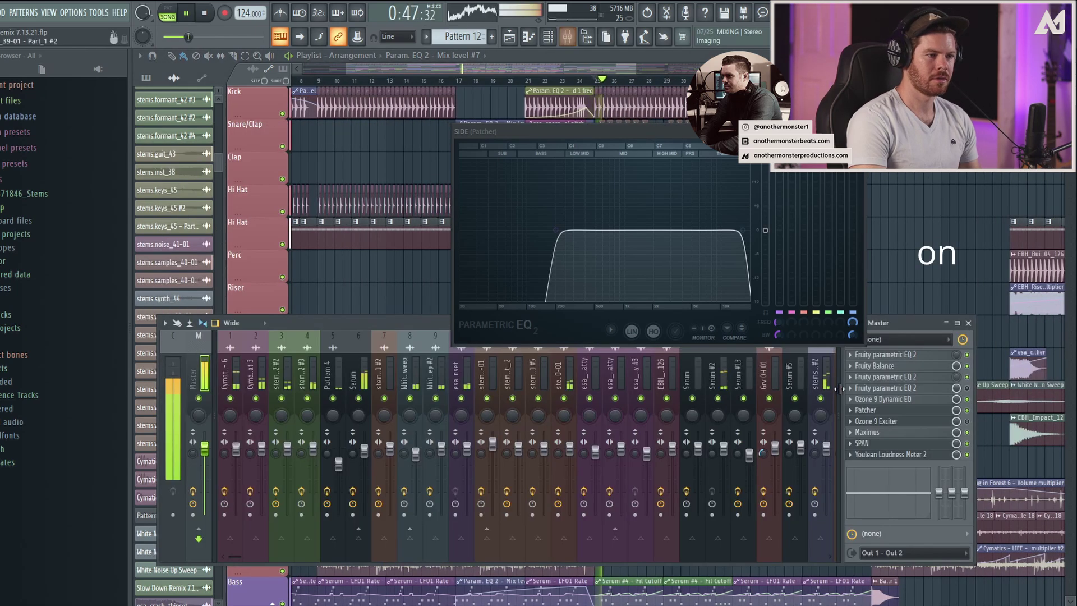
left_click(967, 411)
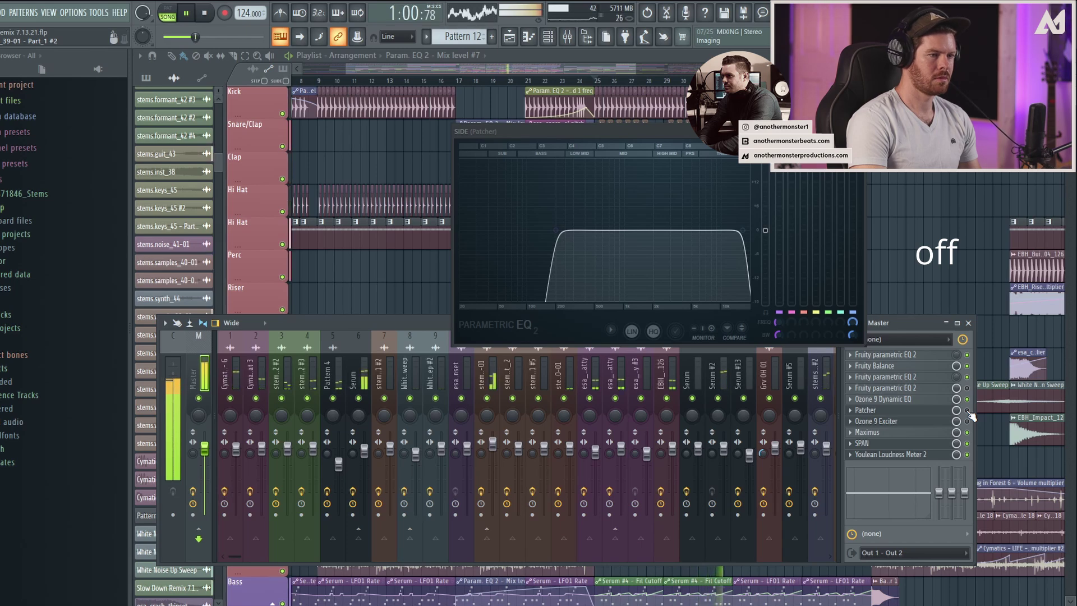
left_click(968, 411)
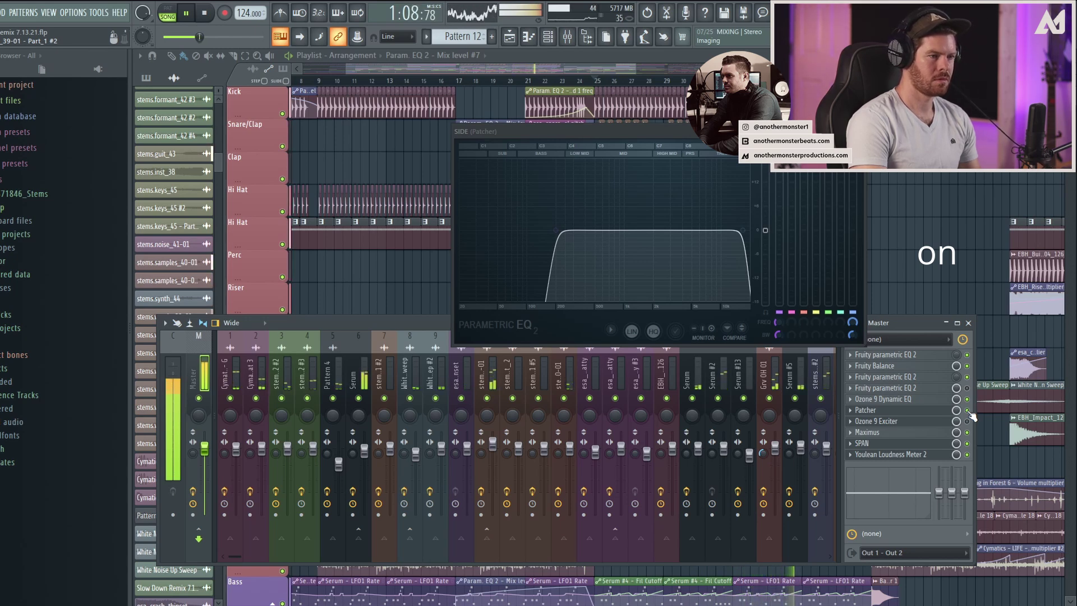
left_click(968, 410)
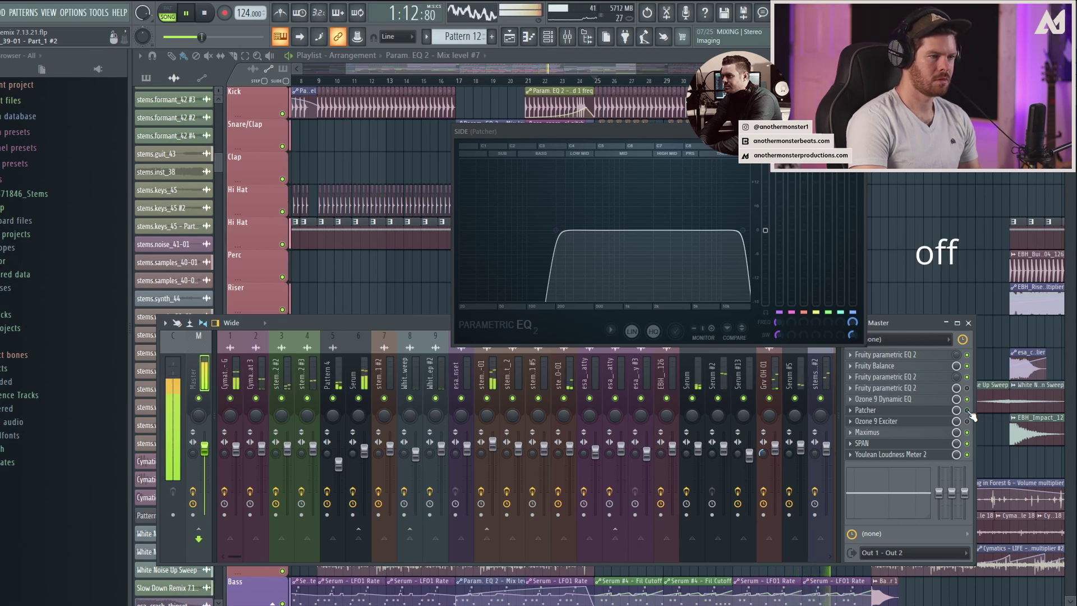
left_click(968, 411)
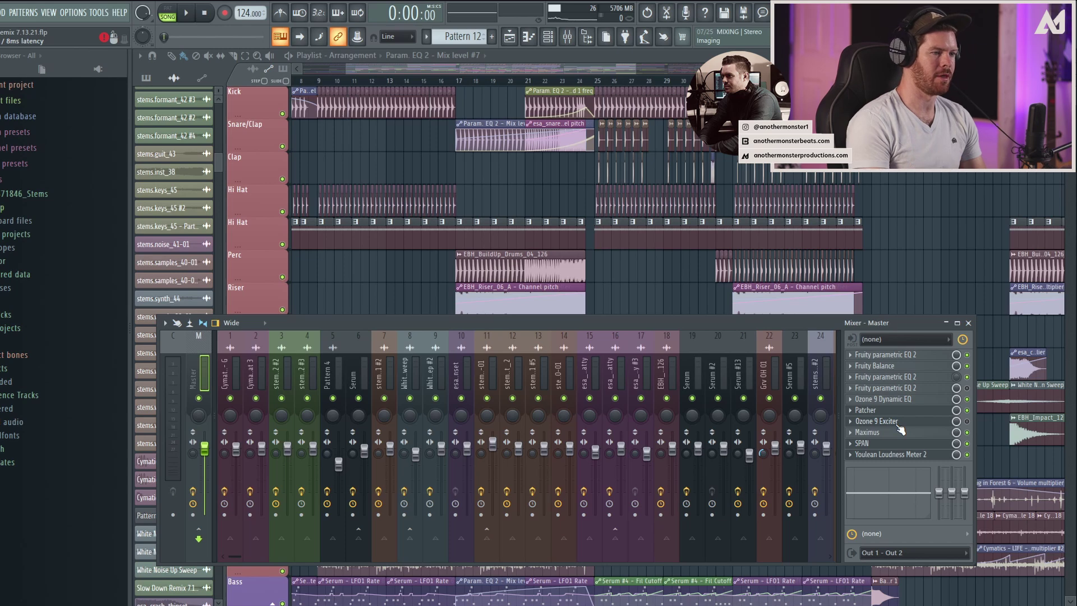
- Open Maximus on the master, enlarge its window and show its frequency band split
left_click(882, 436)
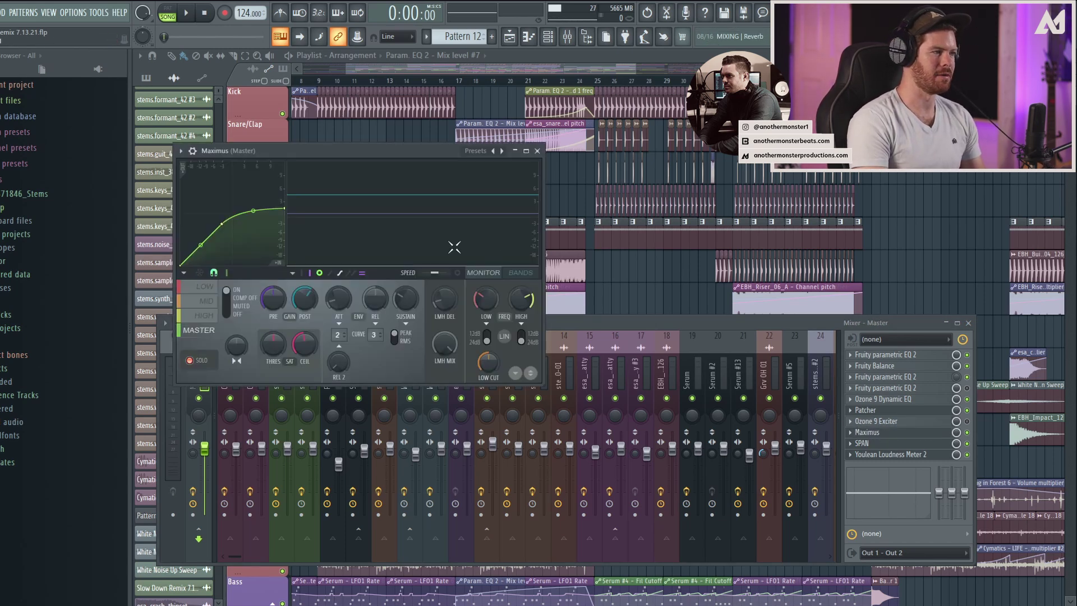
left_click_drag(541, 383, 627, 428)
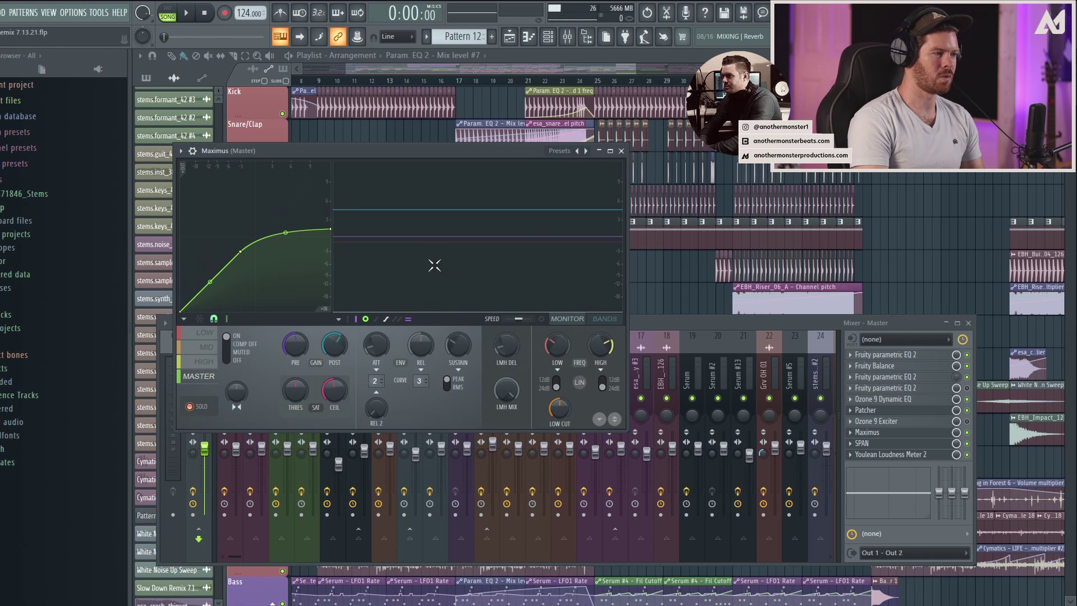
left_click(596, 319)
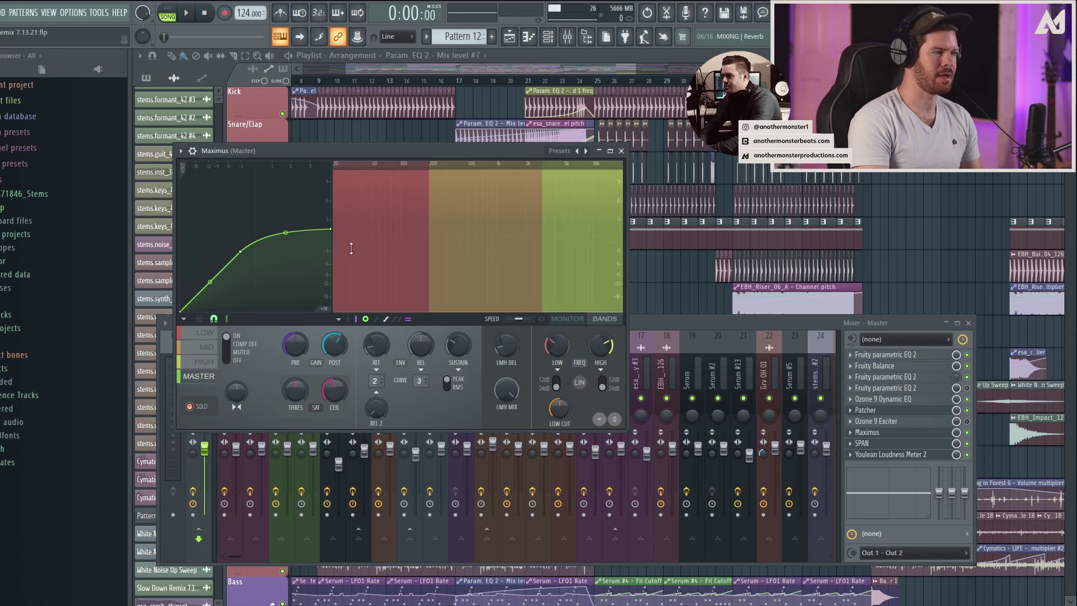
- Inspect the compression curves and gain settings of the Low, Mid and High bands in Maximus
left_click(206, 333)
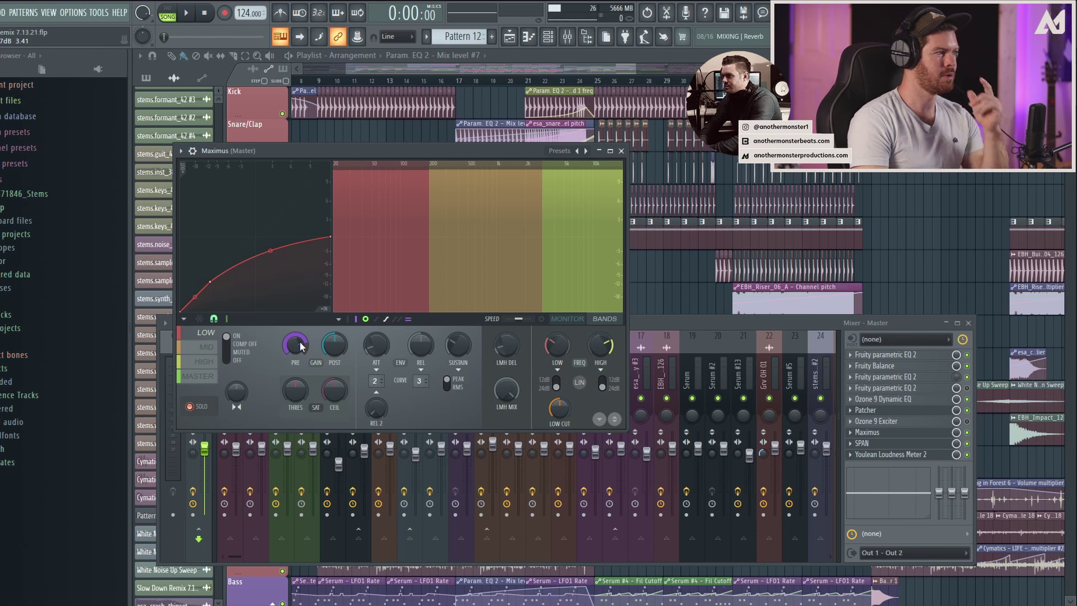
left_click(206, 347)
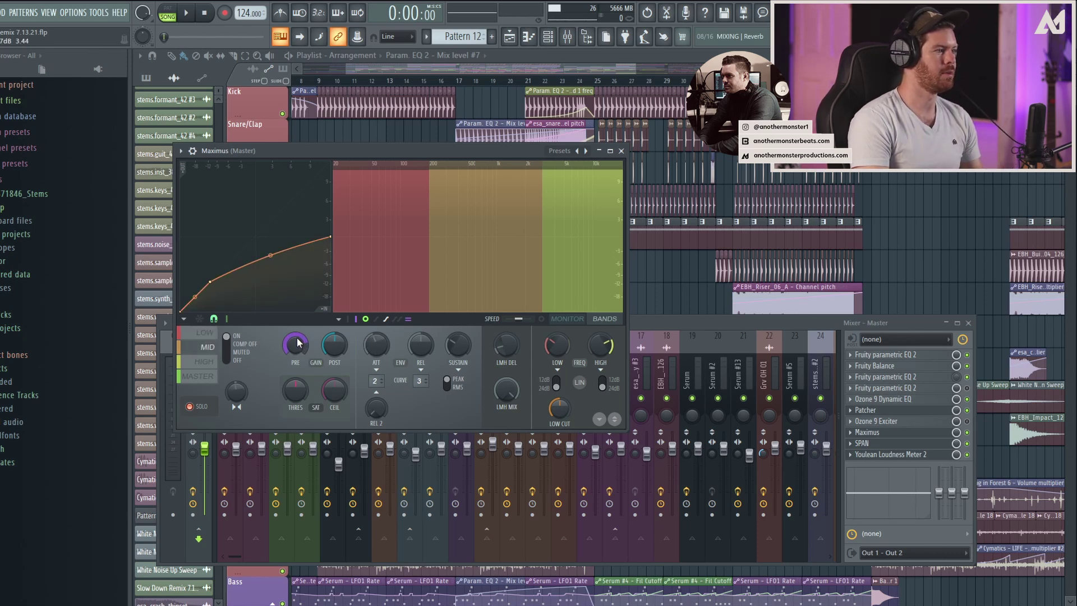
left_click(205, 361)
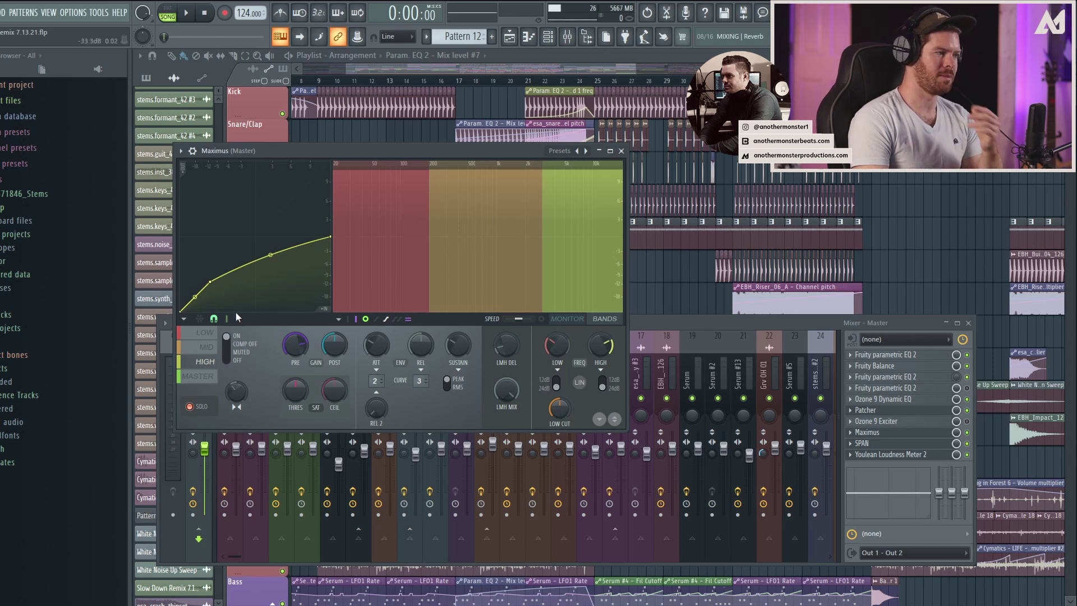
- Select the Low band in Maximus, turn Solo off and return the display to the Monitor view
left_click(206, 334)
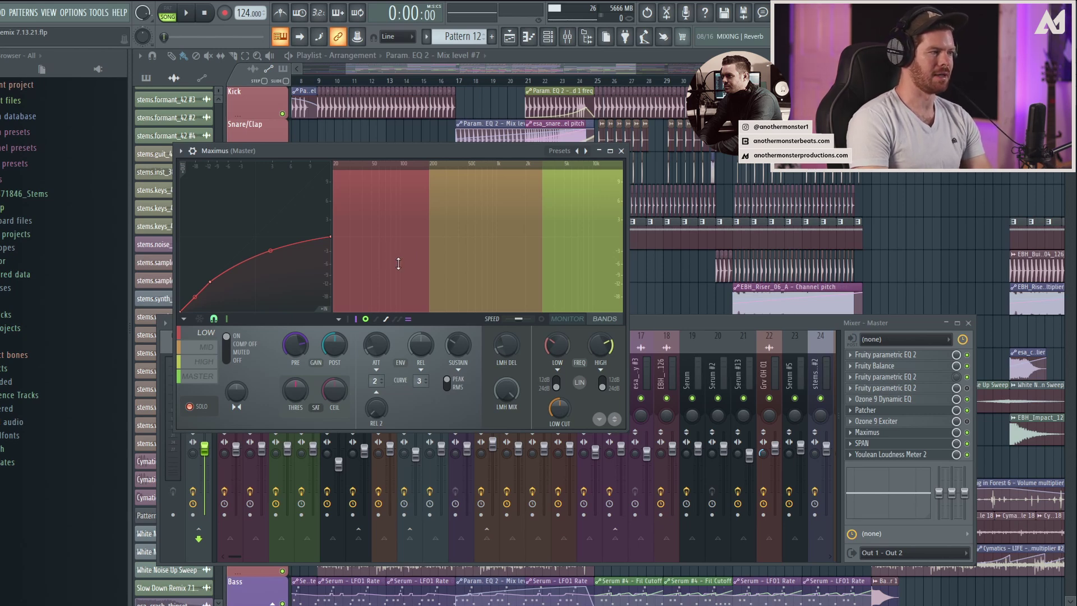
left_click(188, 409)
left_click(188, 407)
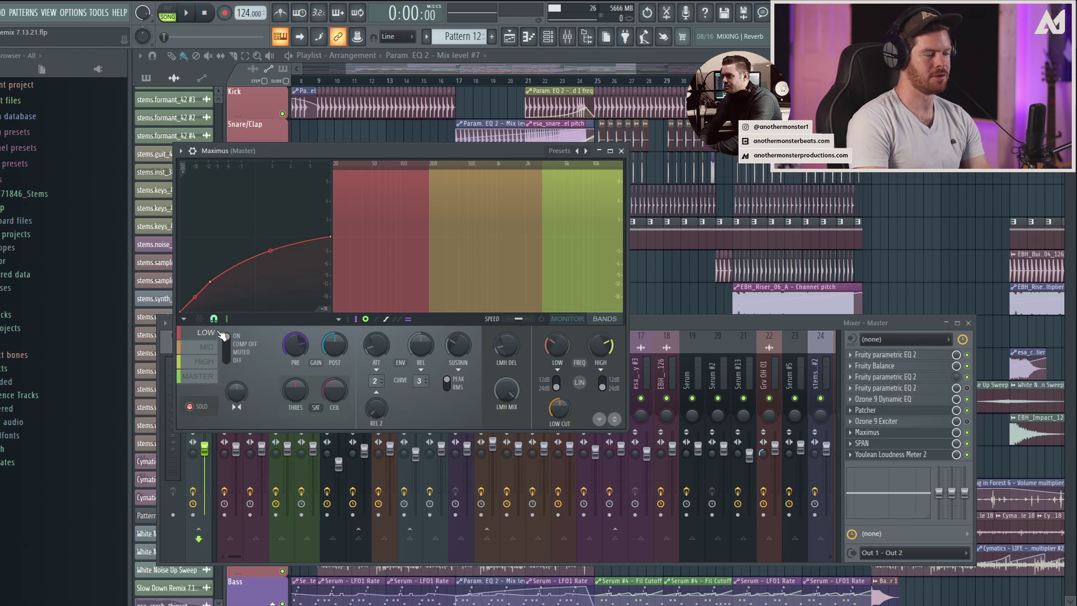
left_click(567, 319)
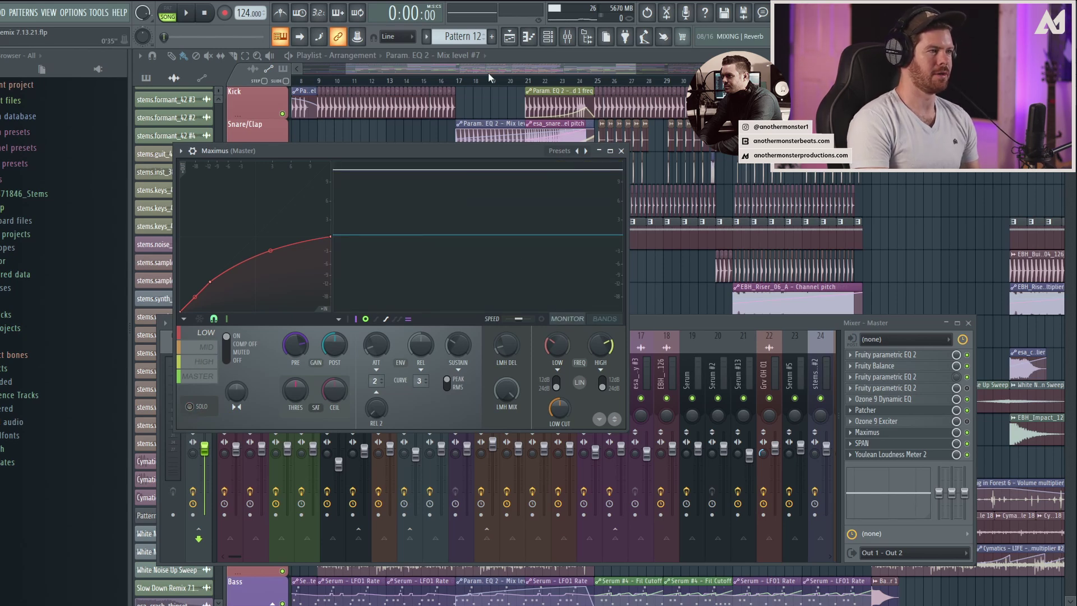
- Play the drop from bar 25 with Maximus open and watch the Low, Mid and High bands' compression on the monitor
left_click(595, 80)
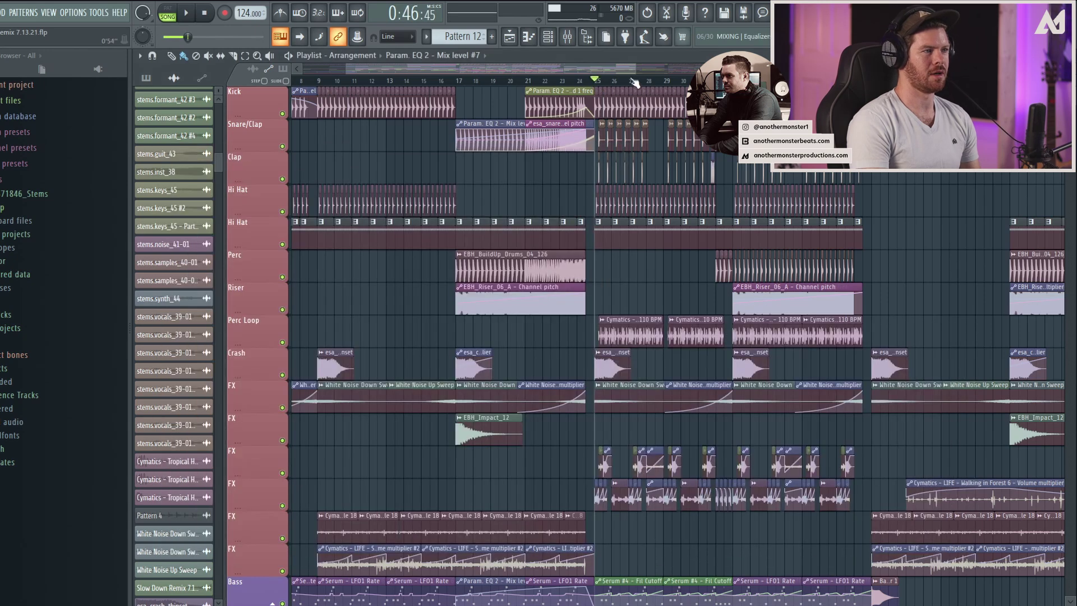
left_click(567, 37)
key("space")
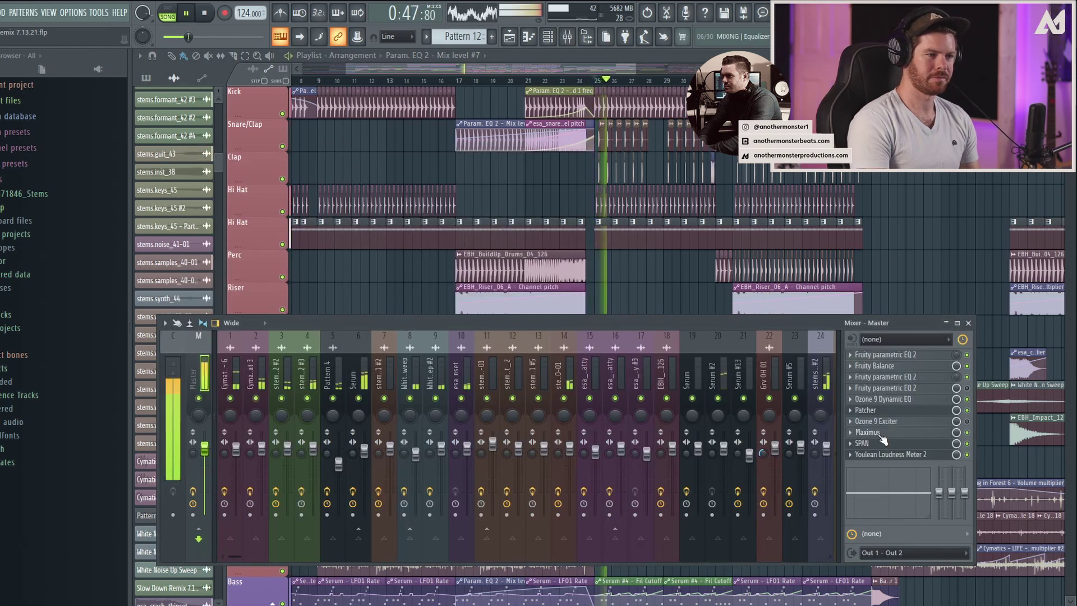
left_click(878, 434)
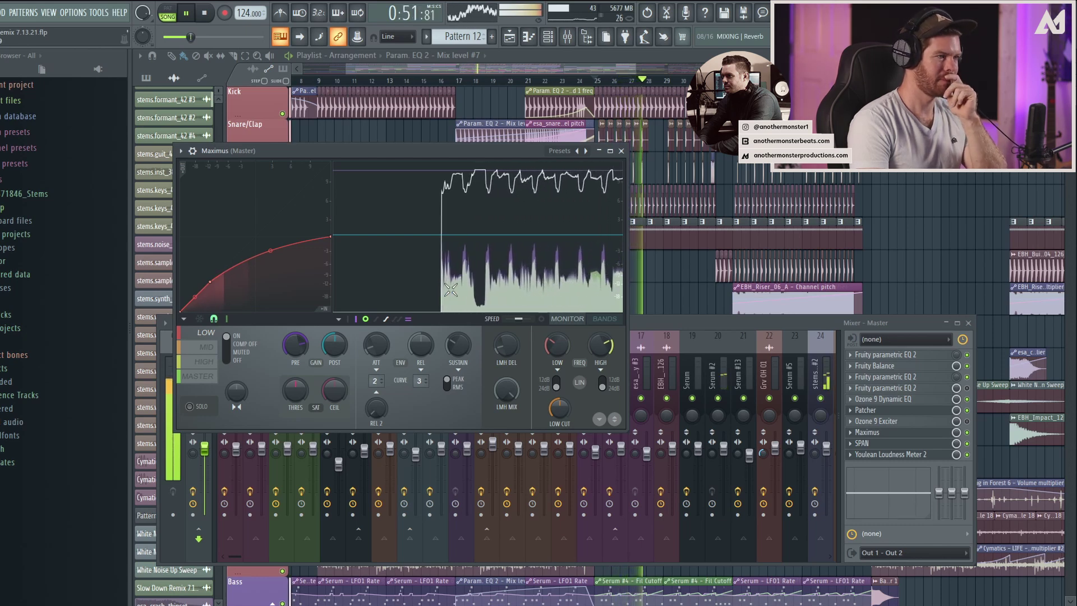
left_click(206, 349)
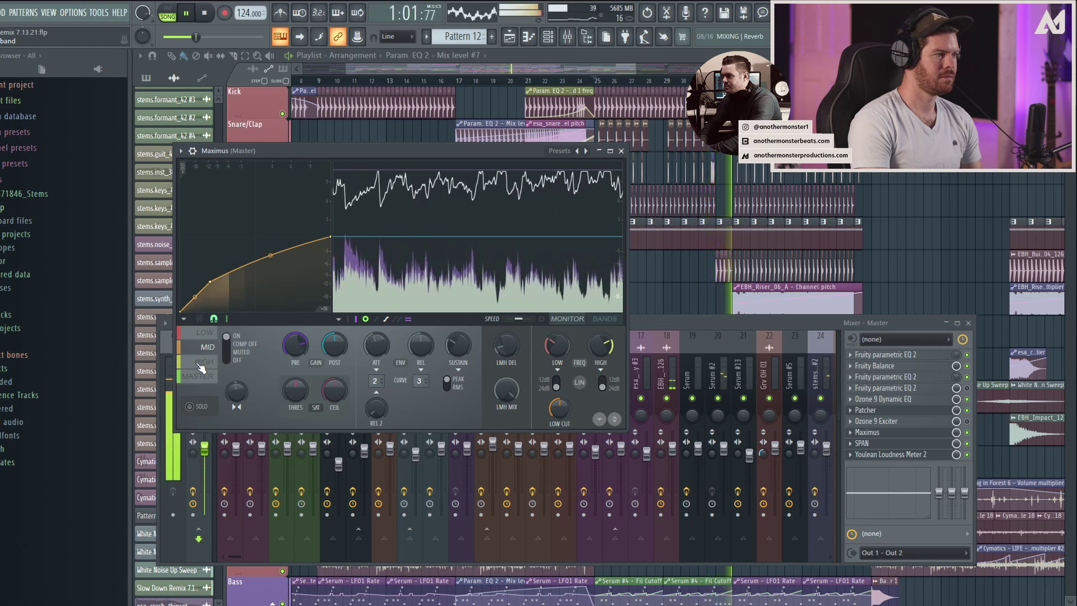
left_click(202, 363)
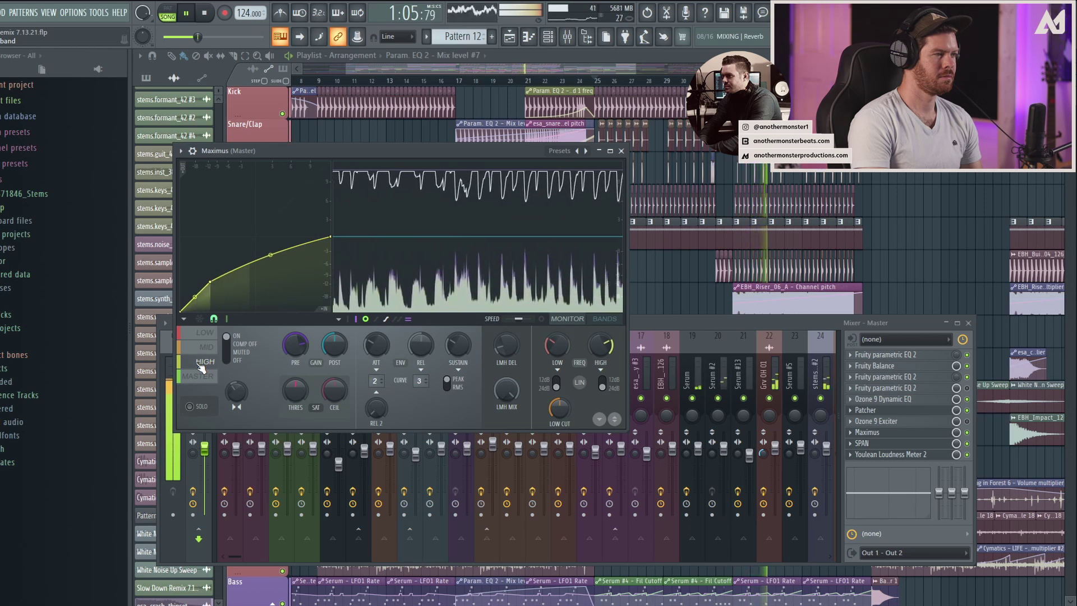
left_click(205, 12)
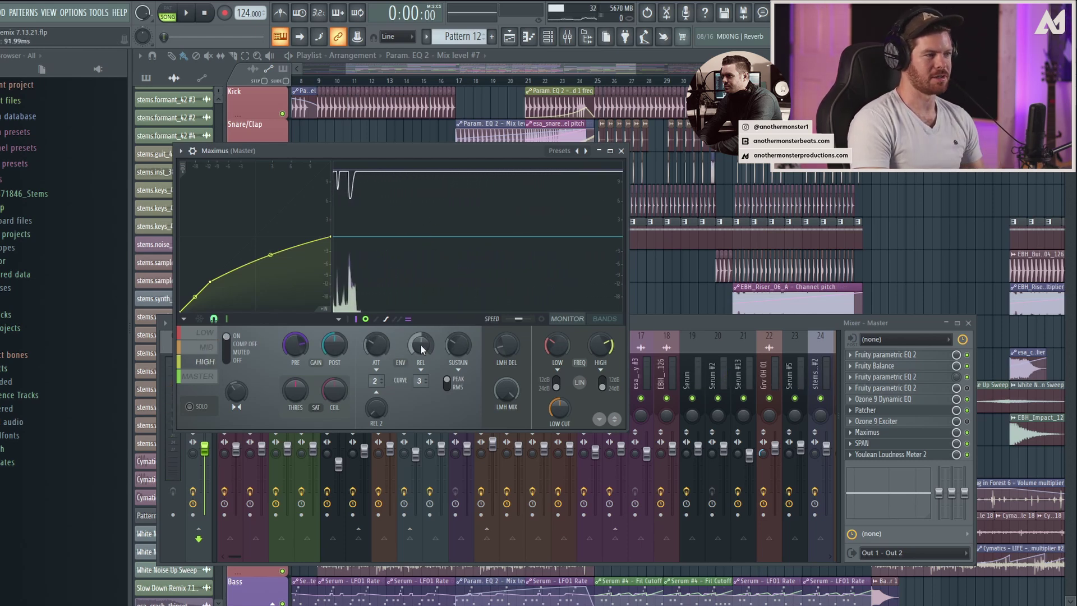
- Inspect the attack and release settings of the Low and Mid bands in Maximus, and show the Master band
left_click(205, 332)
left_click_drag(376, 351, 376, 393)
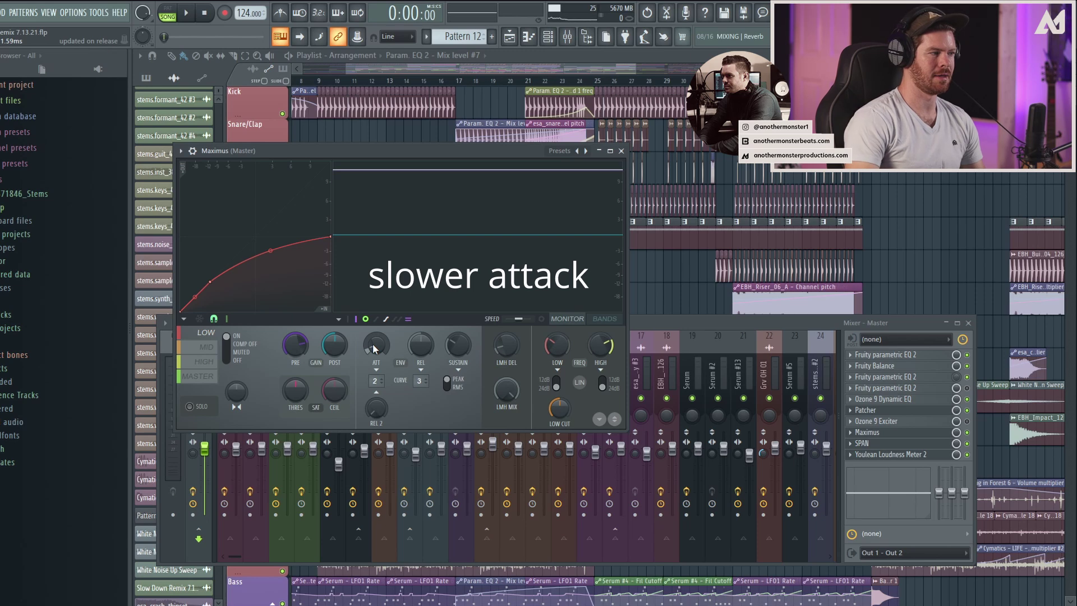
left_click(203, 347)
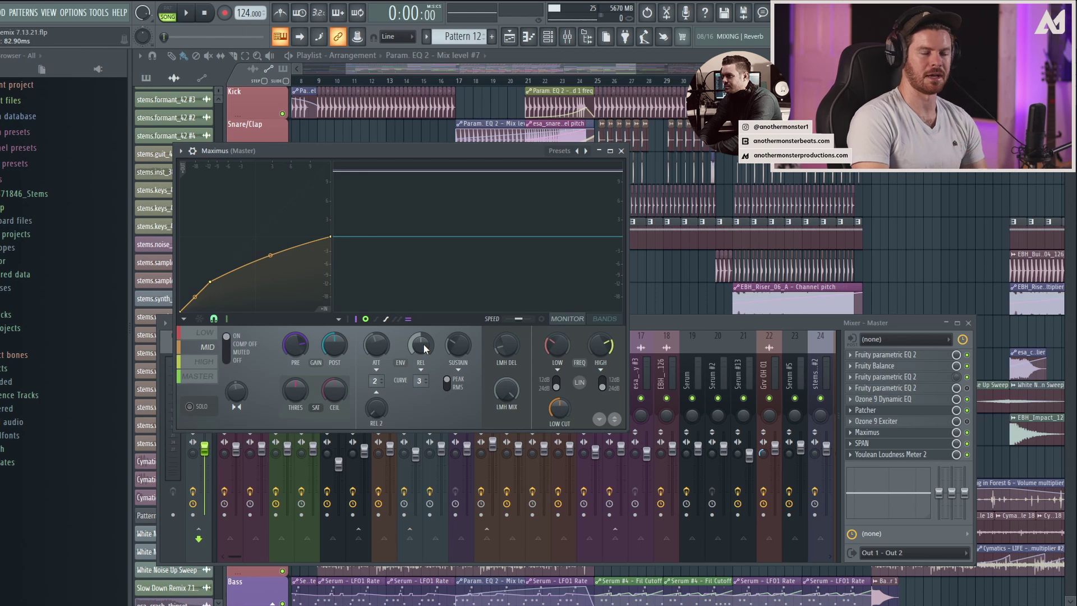
left_click(198, 376)
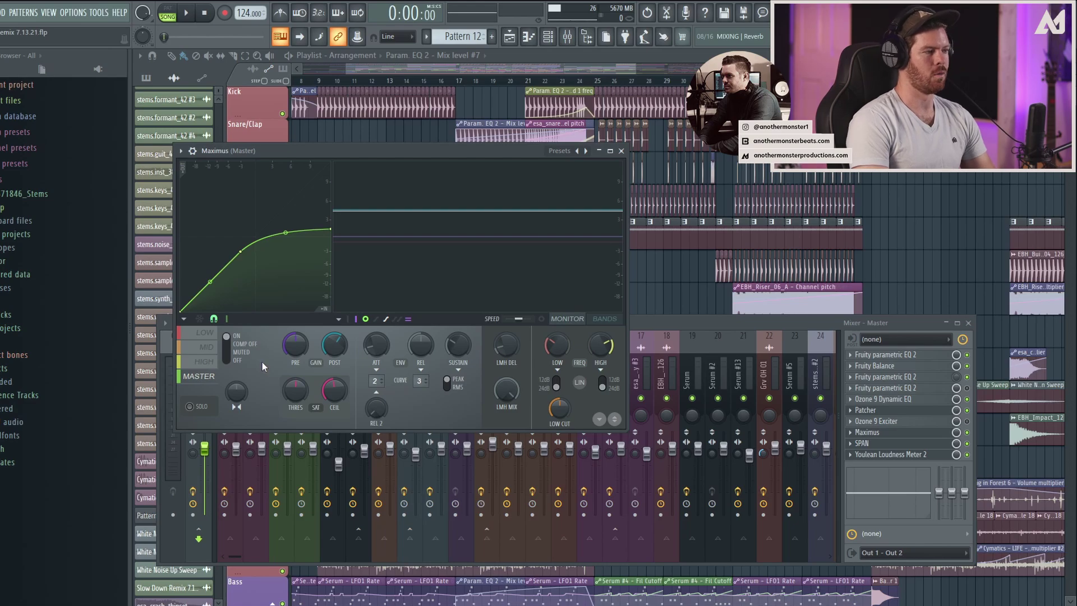
- Open the online manual page for Maximus and read its Compression tutorial
key("F1")
scroll(646, 219, "down", 3)
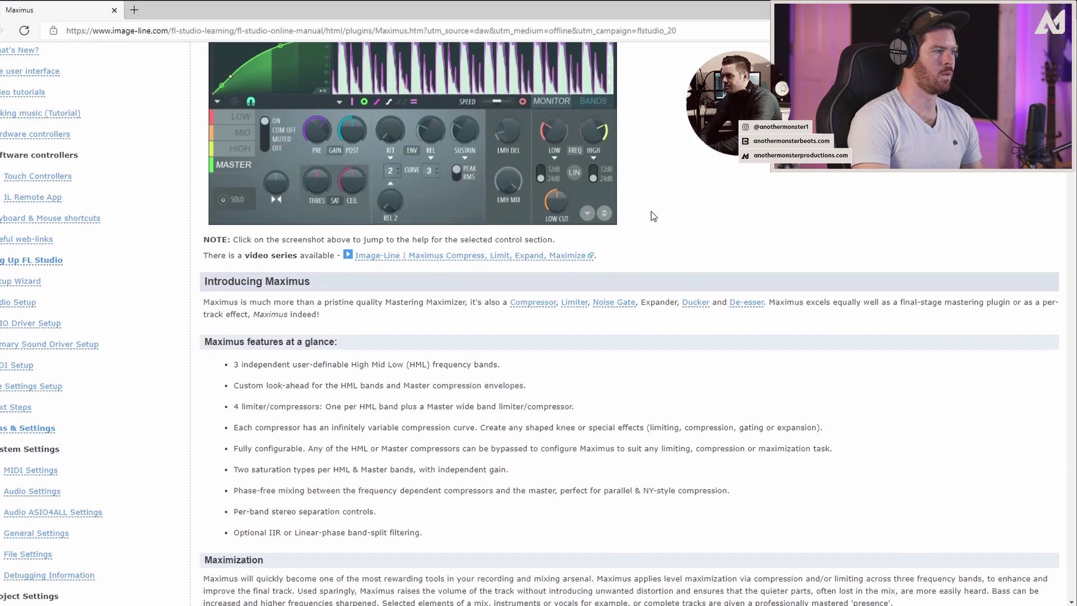
scroll(477, 269, "down", 8)
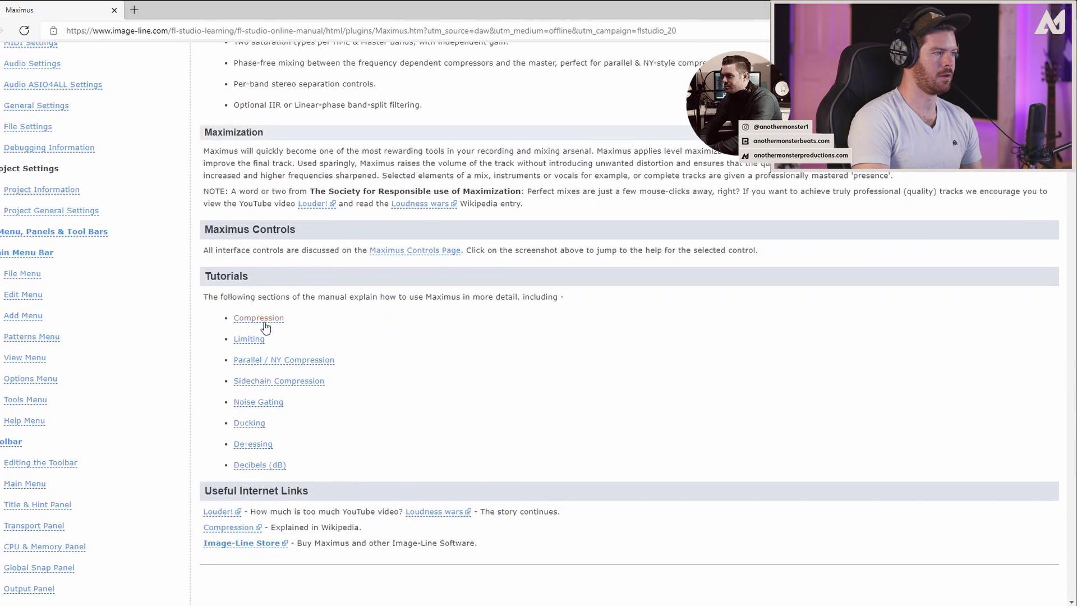
left_click(265, 326)
scroll(640, 282, "down", 4)
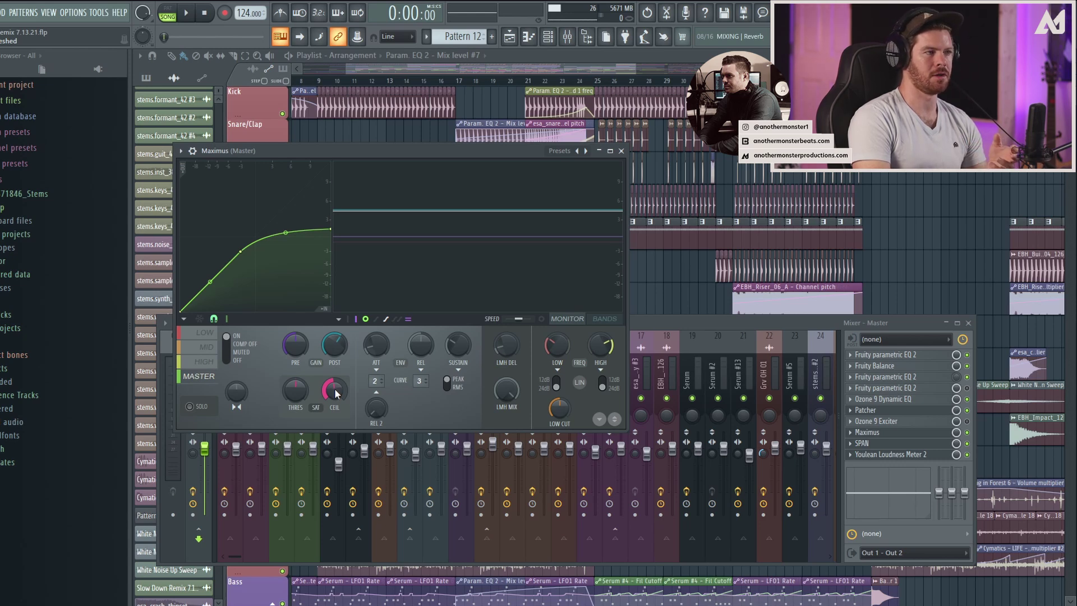
- Inspect the Master band's saturation ceiling and the Low band's release curve setting in Maximus
left_click_drag(336, 393, 337, 391)
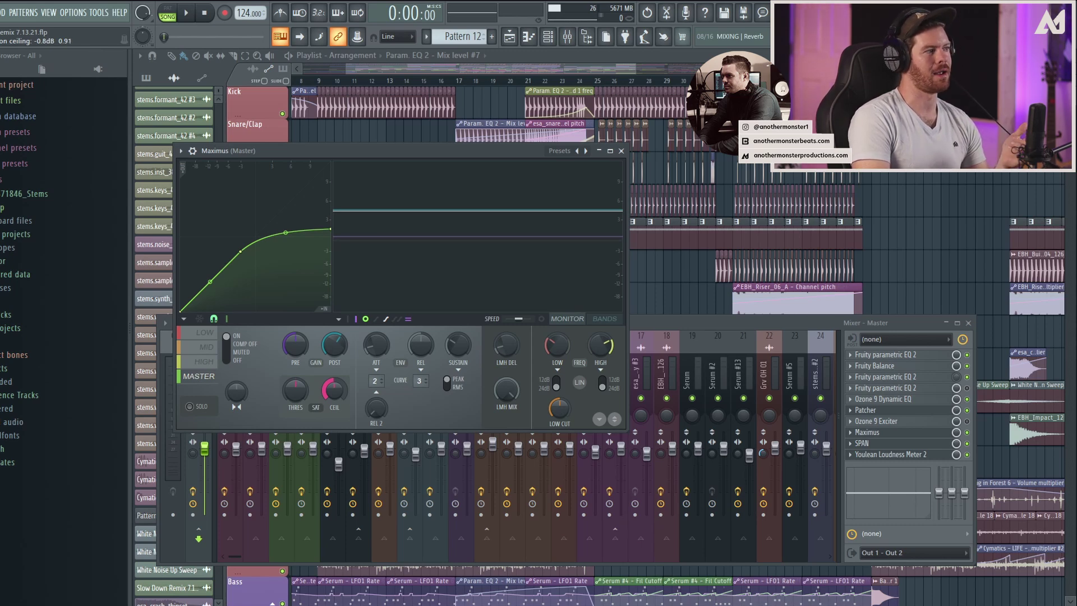
left_click_drag(336, 391, 335, 368)
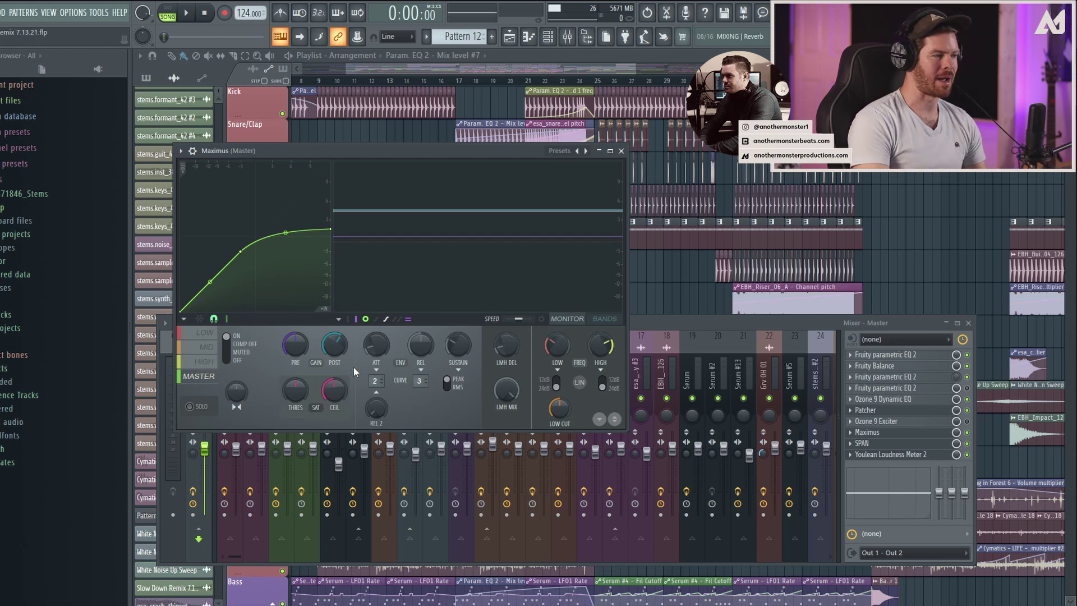
left_click(205, 332)
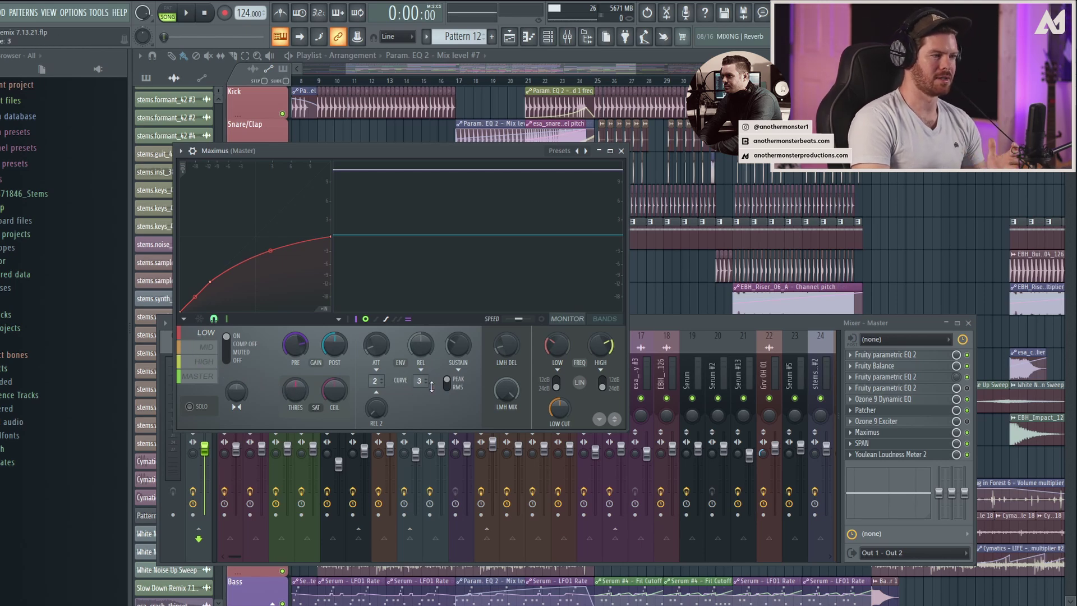
- Solo the Low band and, during playback from bar 9, raise its compression curve's knee point slightly and set the upper segment's tension to 12%
key("space")
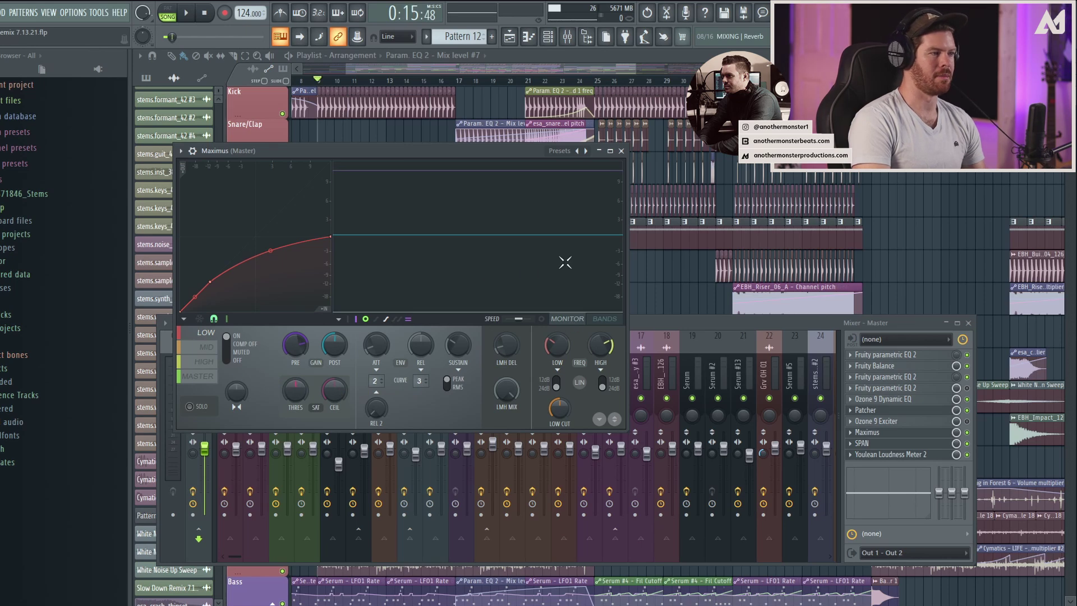
left_click(191, 407)
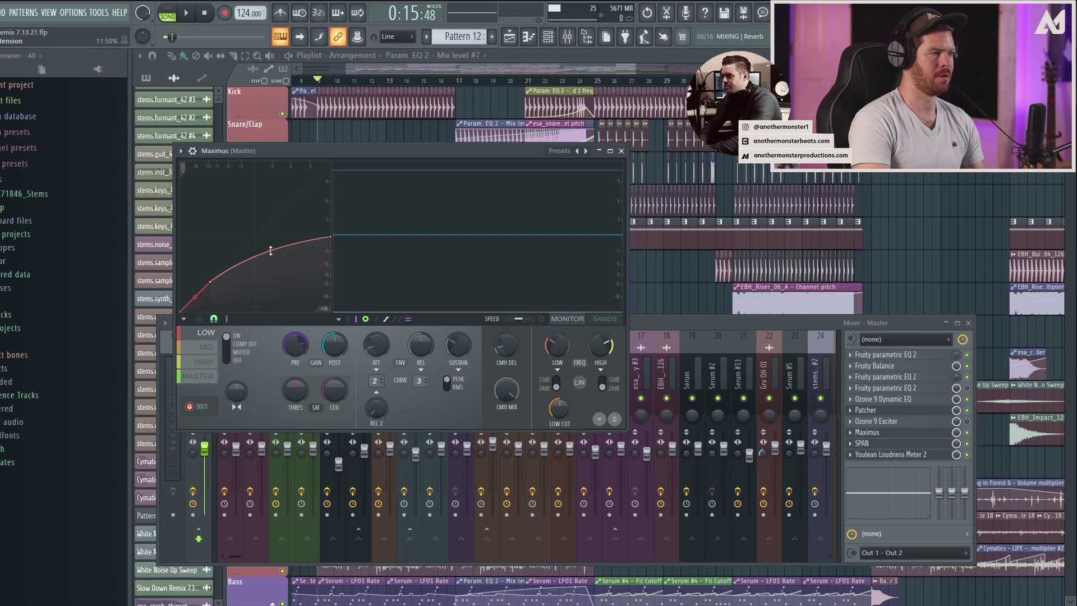
key("space")
mouse_move(212, 284)
left_mouse_down()
mouse_move(250, 245)
mouse_move(217, 275)
left_mouse_up()
mouse_move(273, 248)
left_mouse_down()
mouse_move(274, 238)
mouse_move(275, 251)
left_mouse_up()
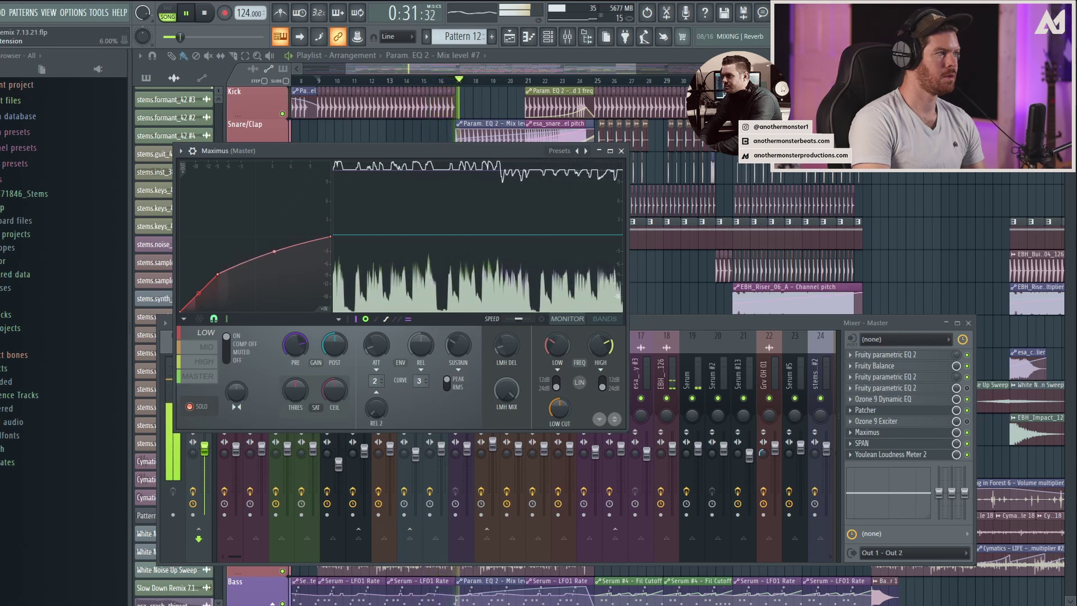
left_click_drag(275, 252, 274, 249)
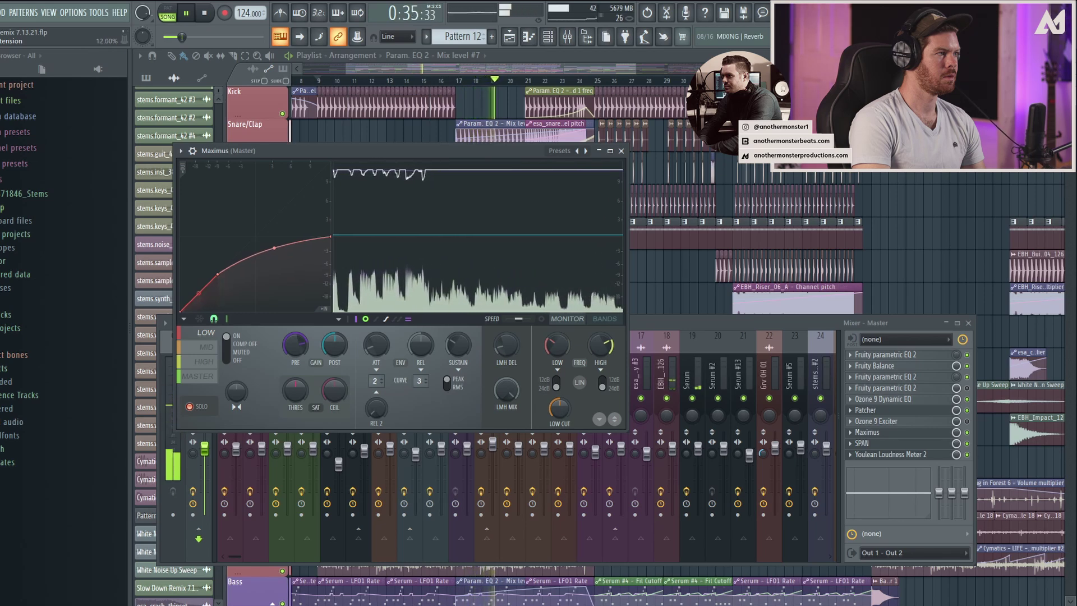
left_click(327, 80)
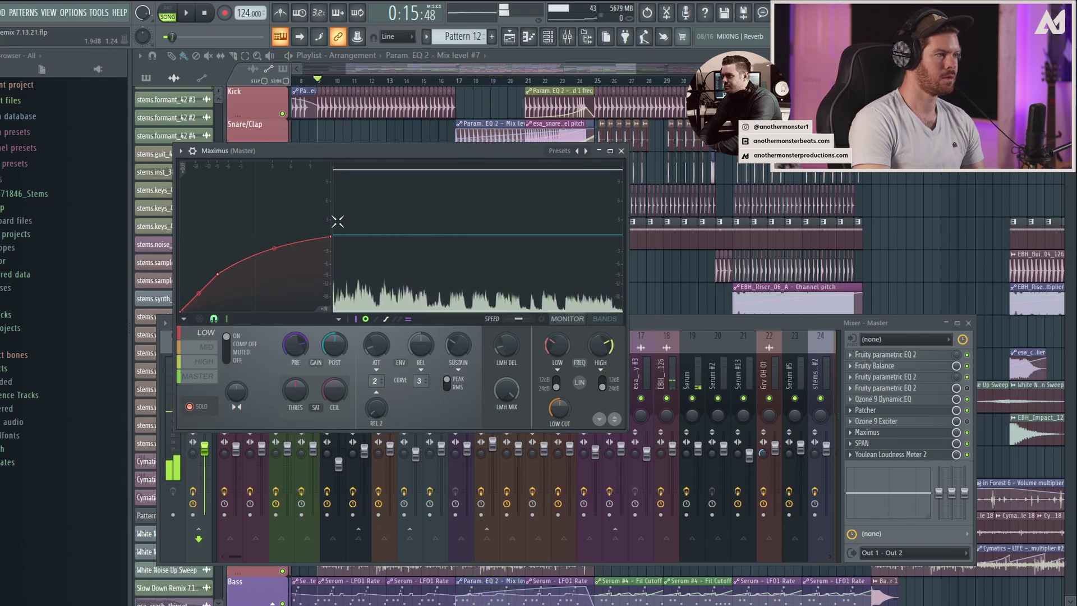
- Try raising the Mid band's compression curve point during soloed playback, and return the point to its original position
left_click(207, 347)
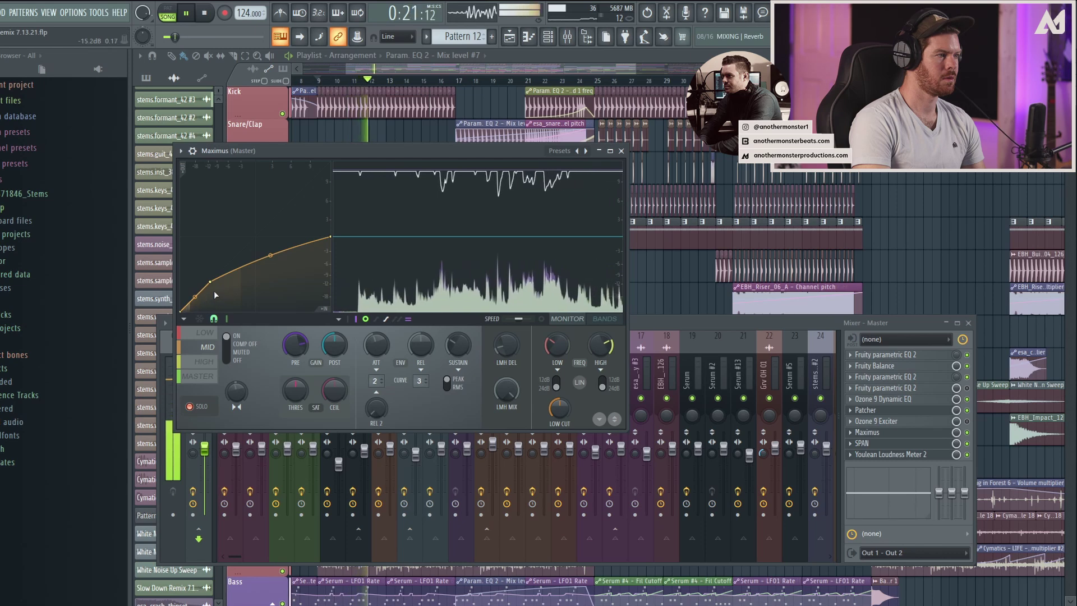
left_click_drag(210, 281, 248, 243)
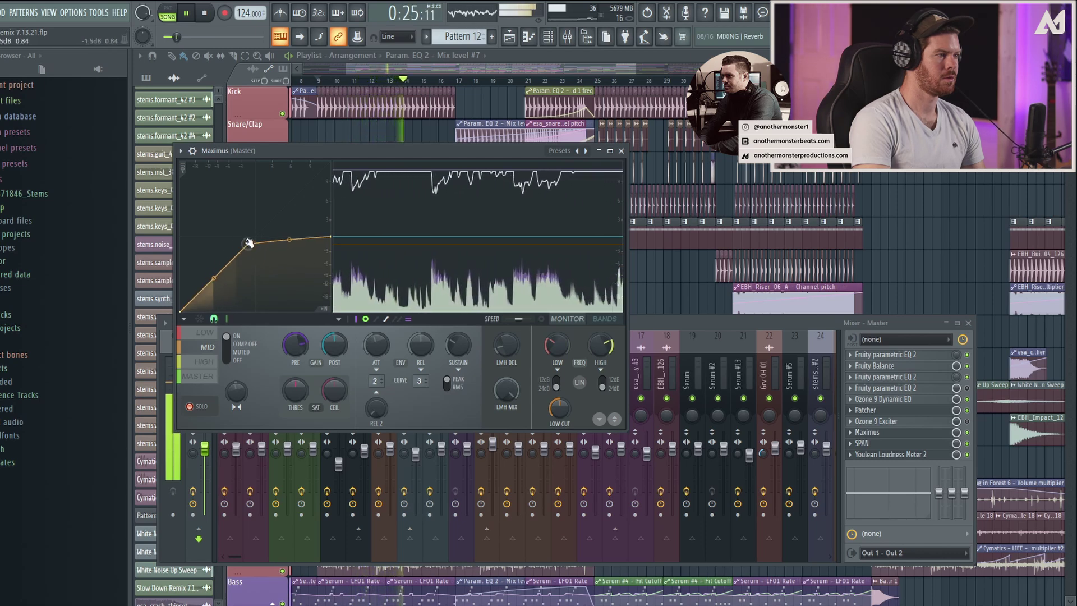
left_click_drag(248, 242, 212, 274)
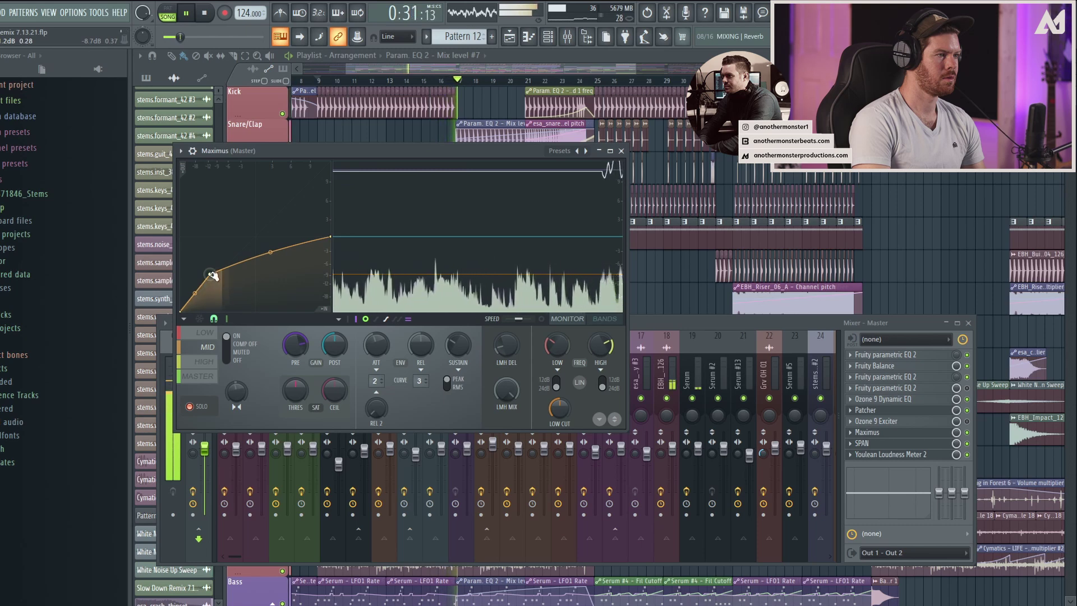
left_click_drag(213, 274, 212, 282)
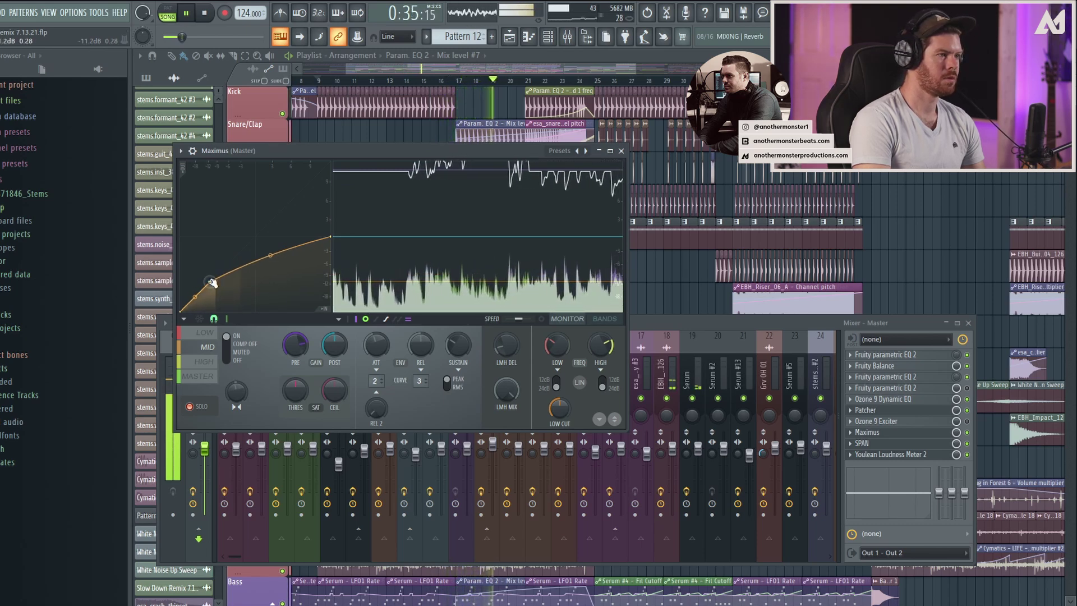
key("space")
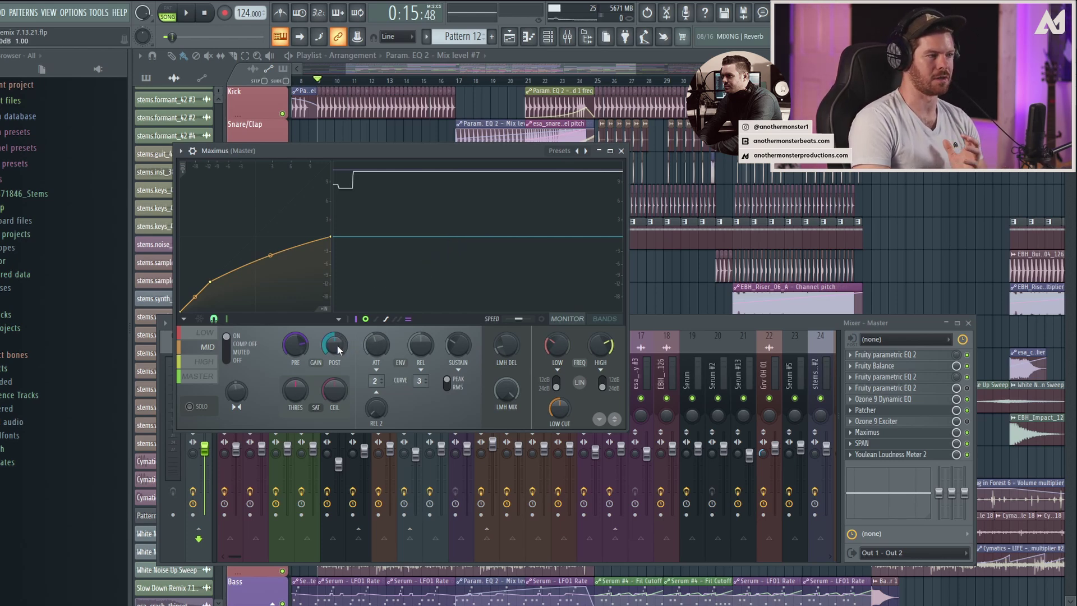
key("space")
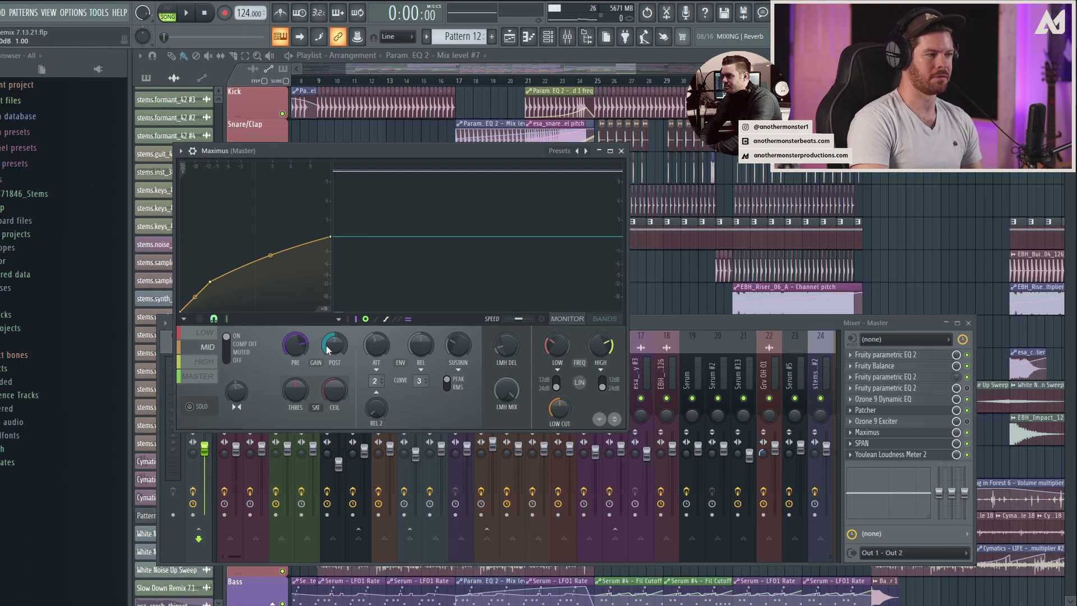
- Inspect the Master band's post gain and the stereo separation of the Low, Mid and High bands in Maximus
left_click(201, 376)
mouse_move(335, 346)
left_mouse_down()
mouse_move(335, 324)
mouse_move(337, 364)
left_mouse_up()
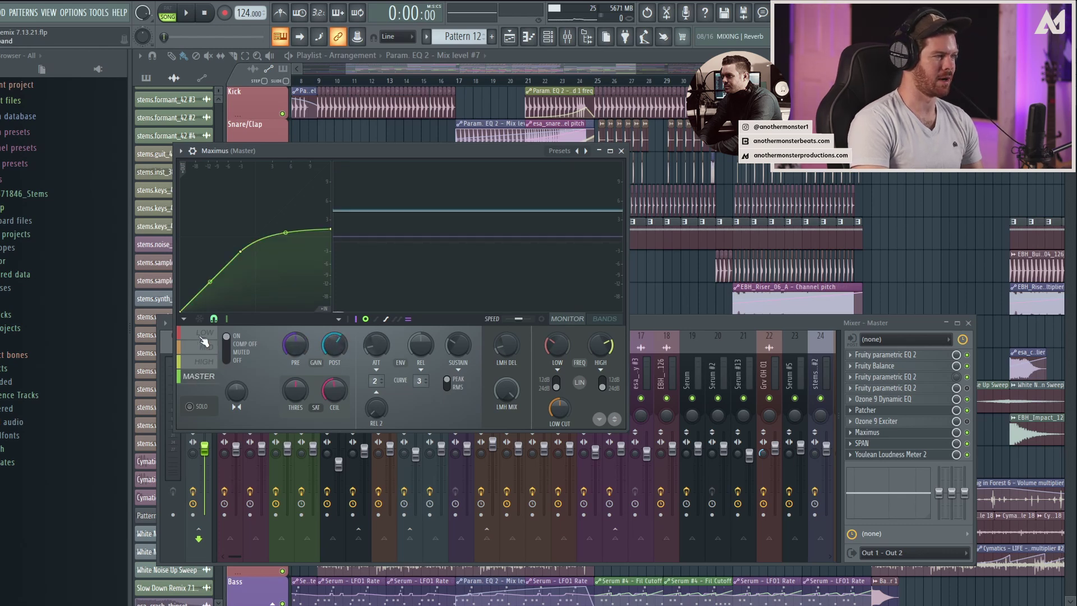
left_click(203, 339)
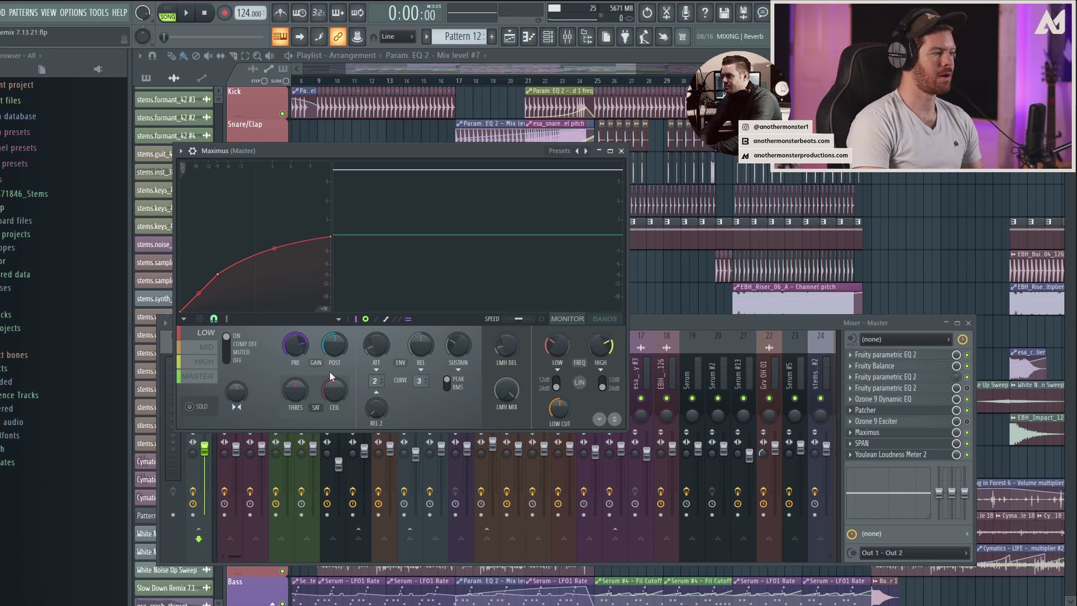
left_click(207, 347)
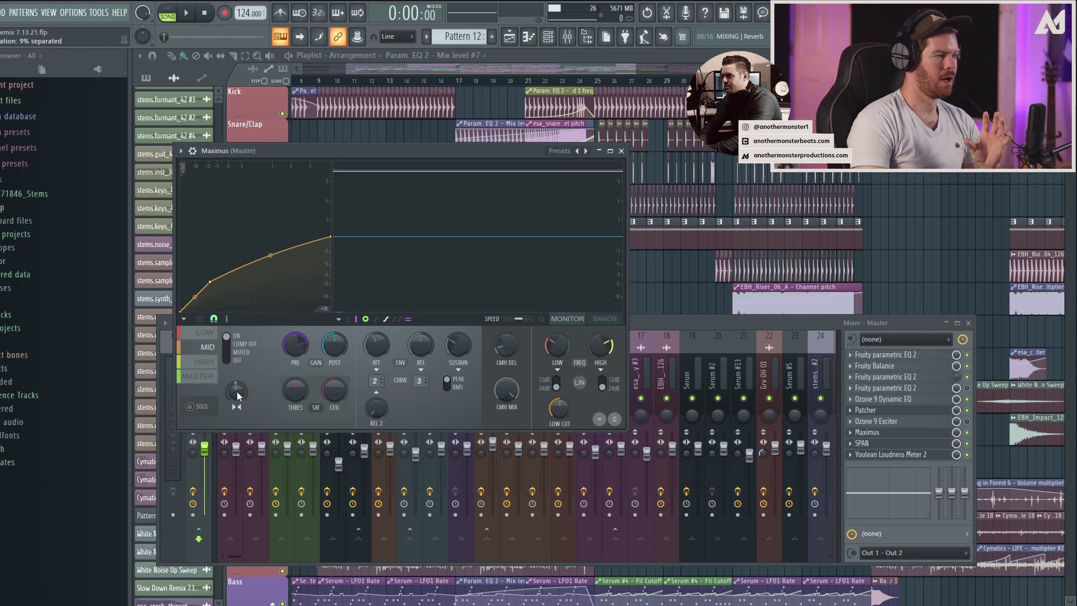
left_click(209, 361)
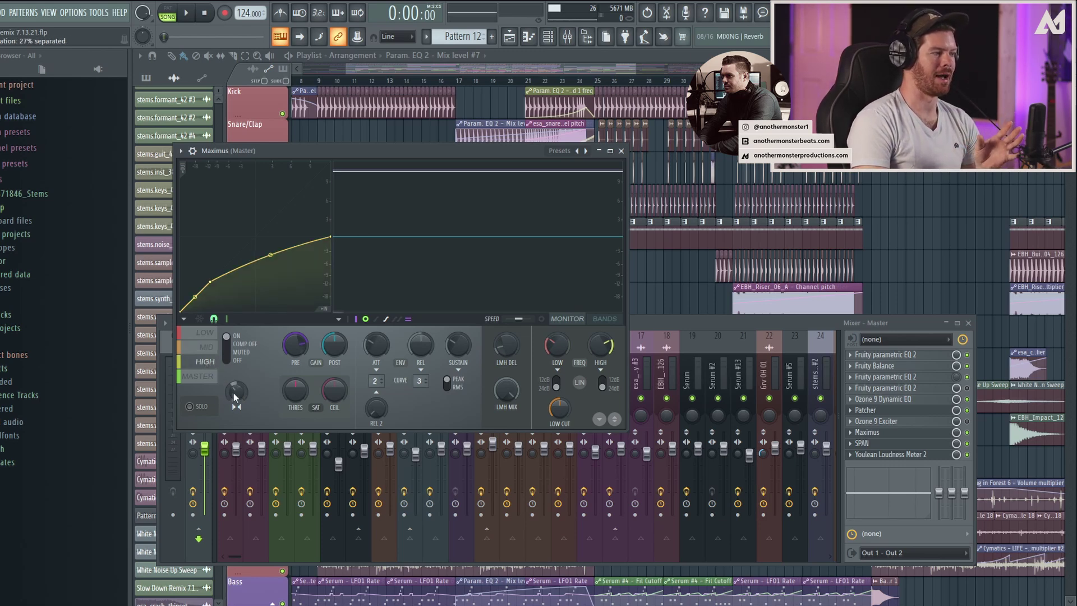
left_click(206, 332)
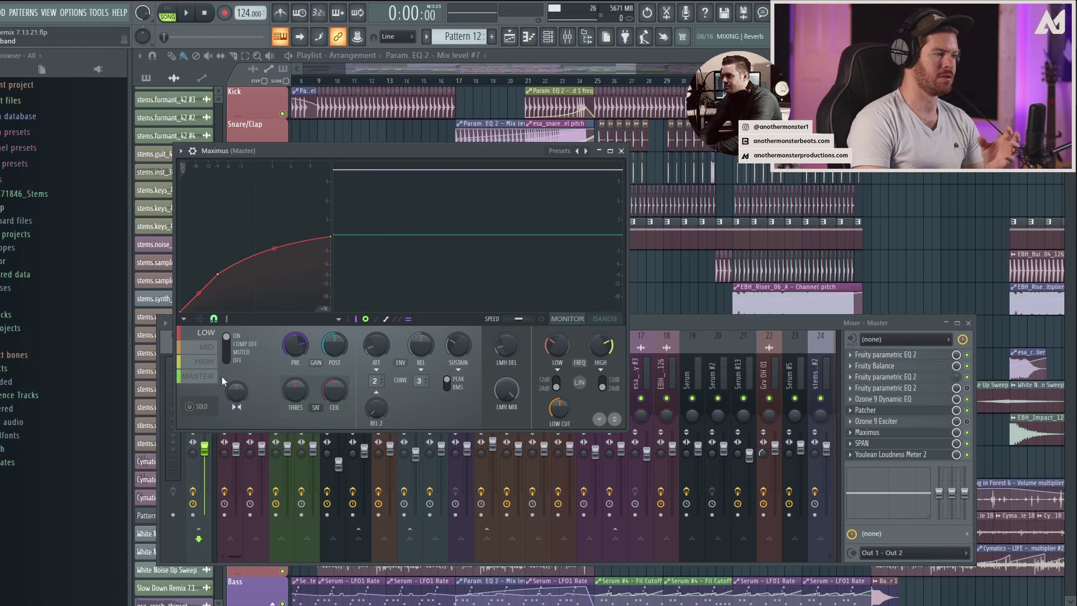